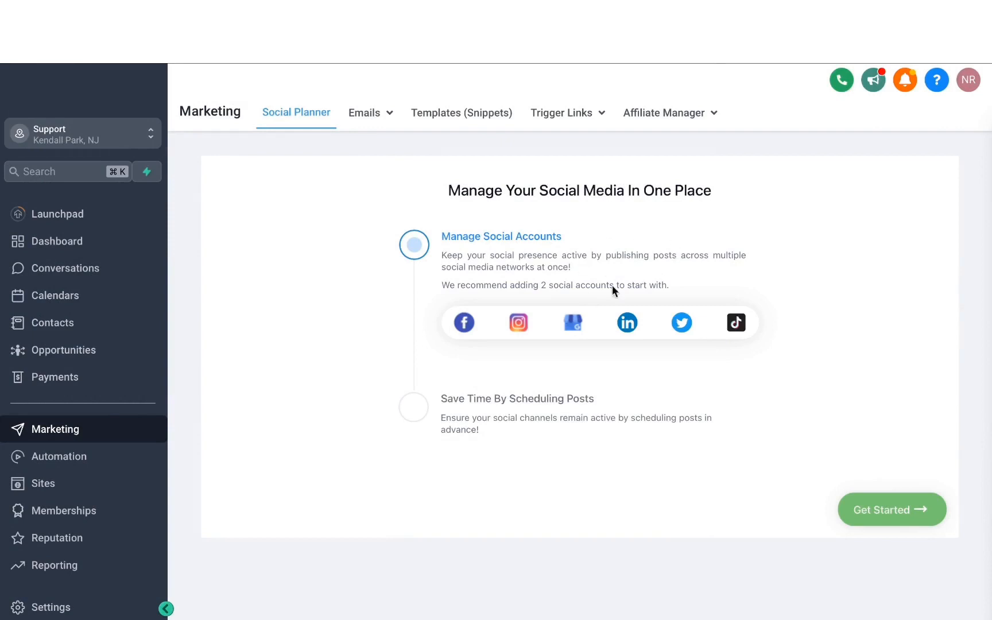
- Start connecting a Facebook account to the social planner and choose the account to link
click(464, 325)
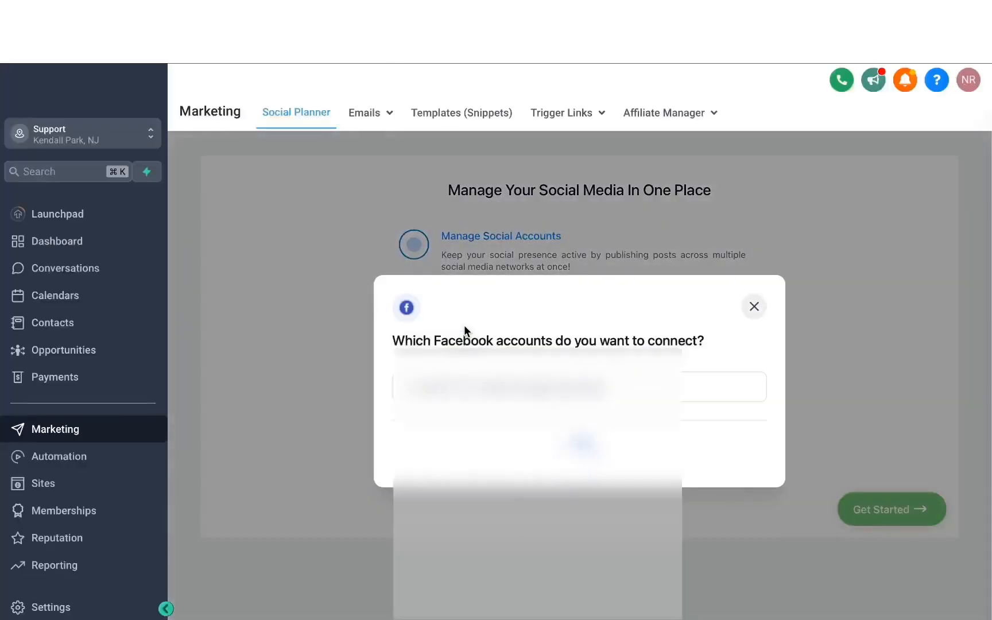
click(724, 411)
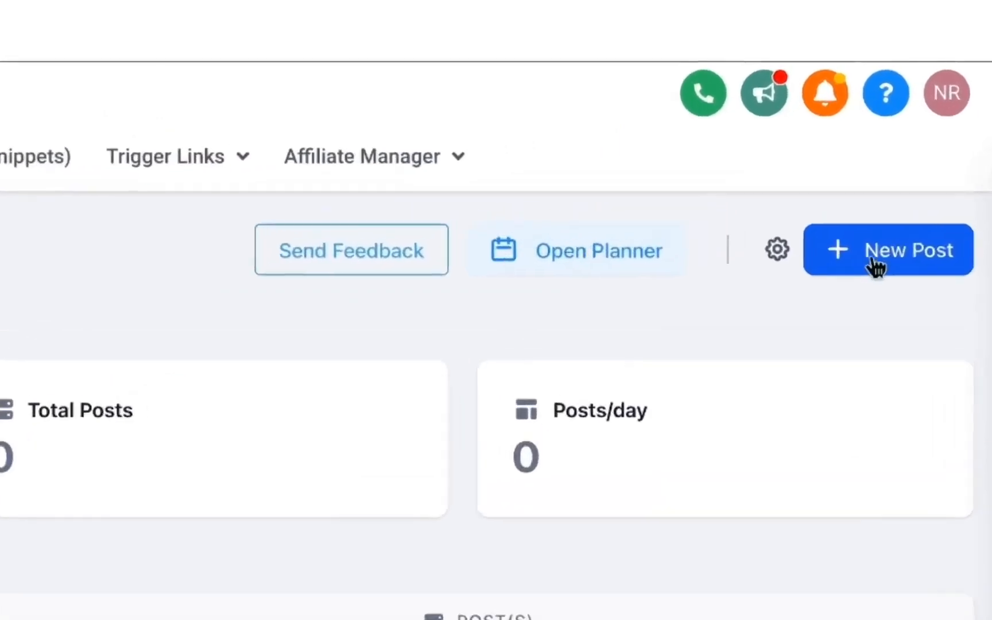
- Create a new social post and target the American Hair Co. account and both Mavix Digital accounts
click(875, 267)
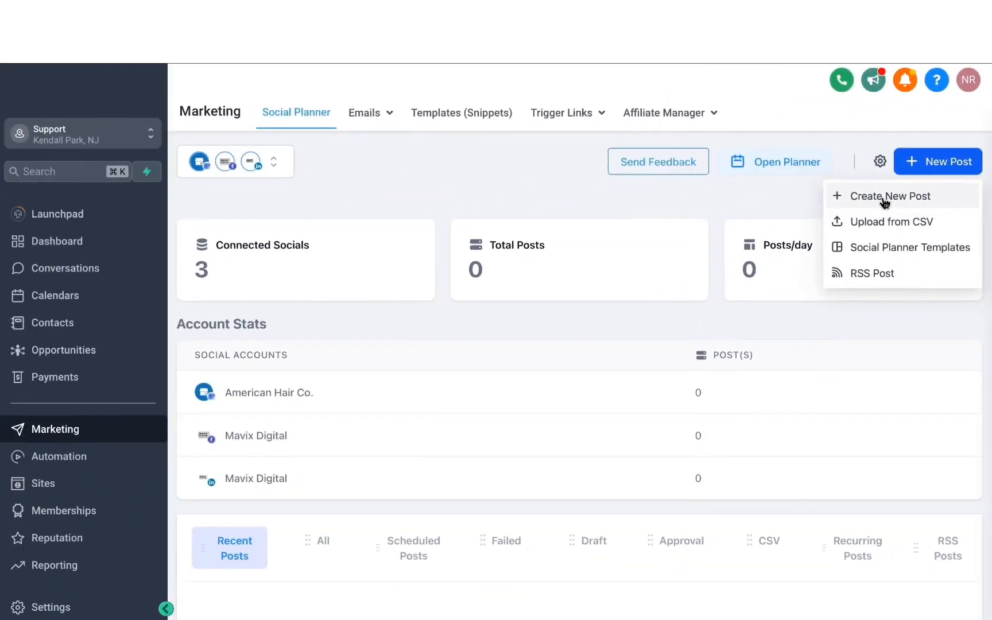
click(815, 328)
scroll(884, 203, down, 1)
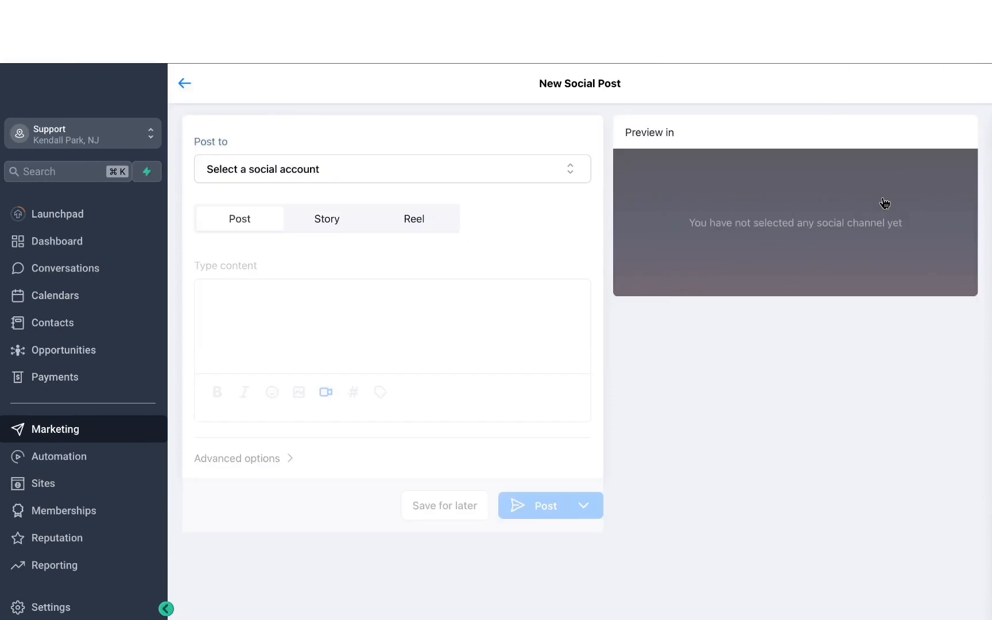
click(336, 179)
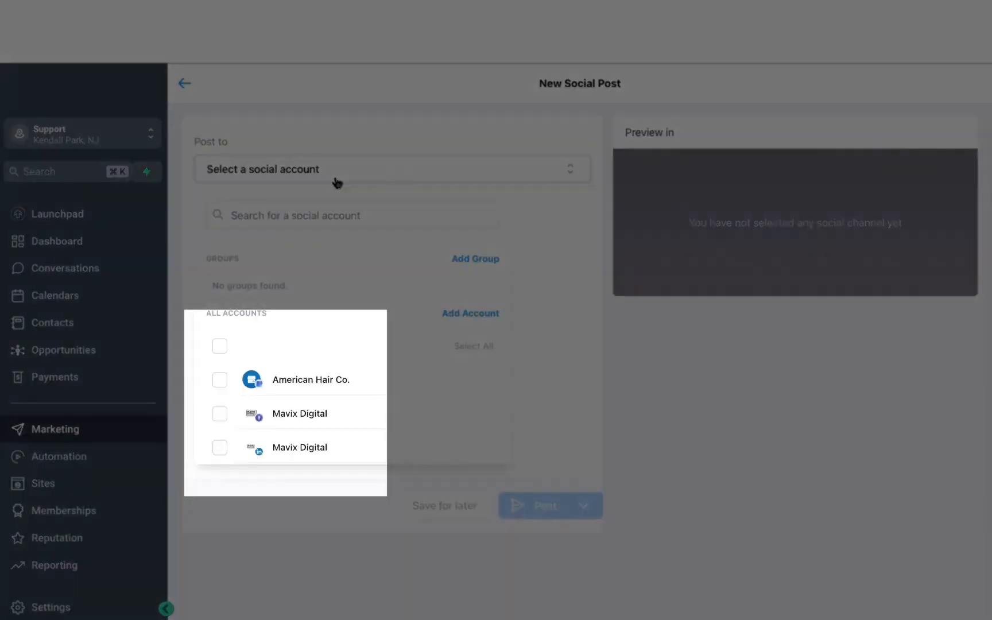
click(220, 384)
click(217, 418)
click(218, 457)
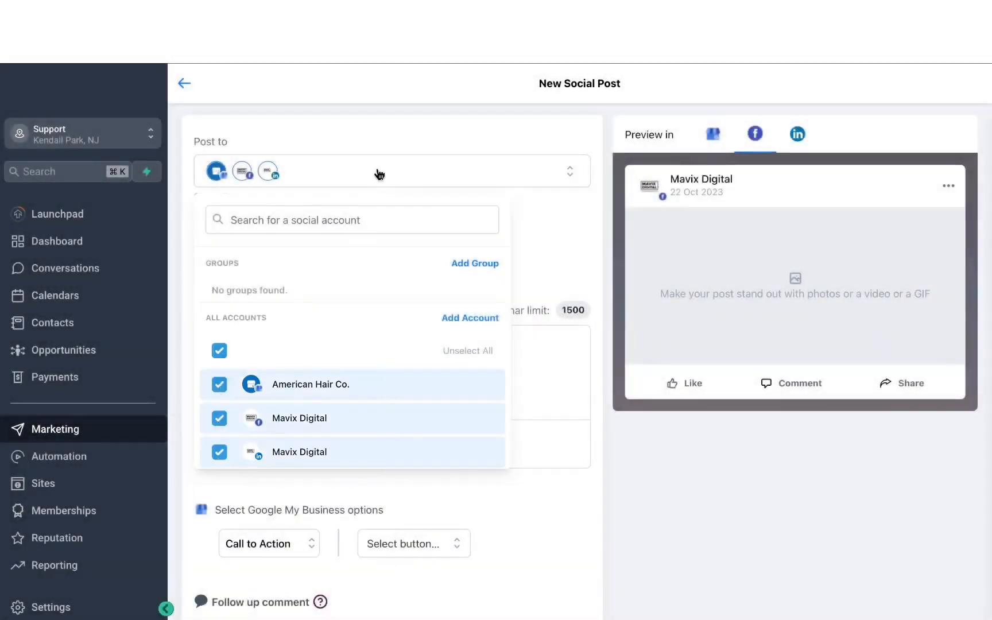
click(372, 135)
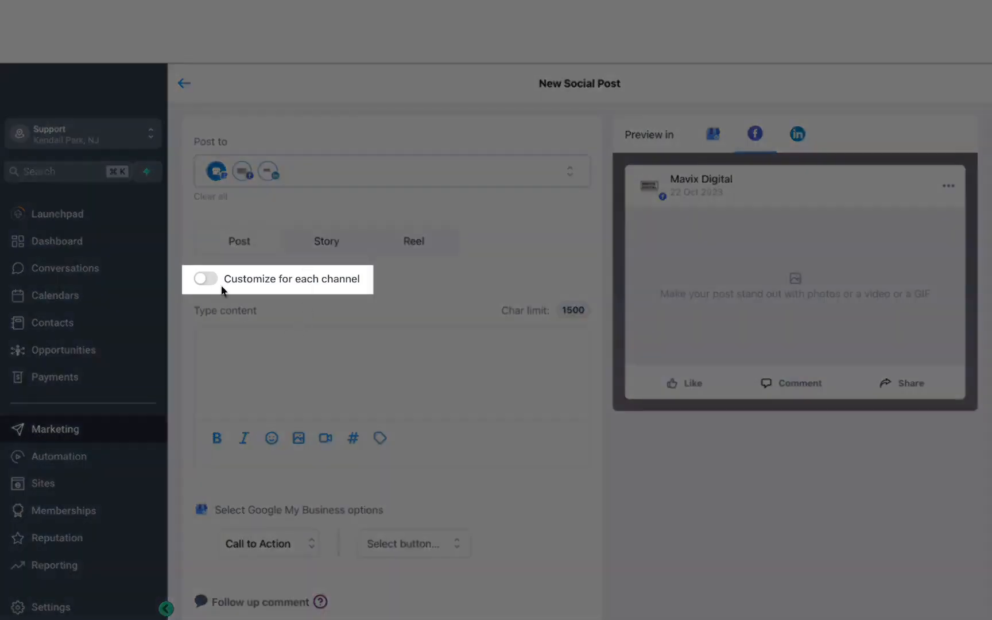
- Try customizing the post for each channel, view the Facebook and LinkedIn versions, and turn the customization off again
click(208, 280)
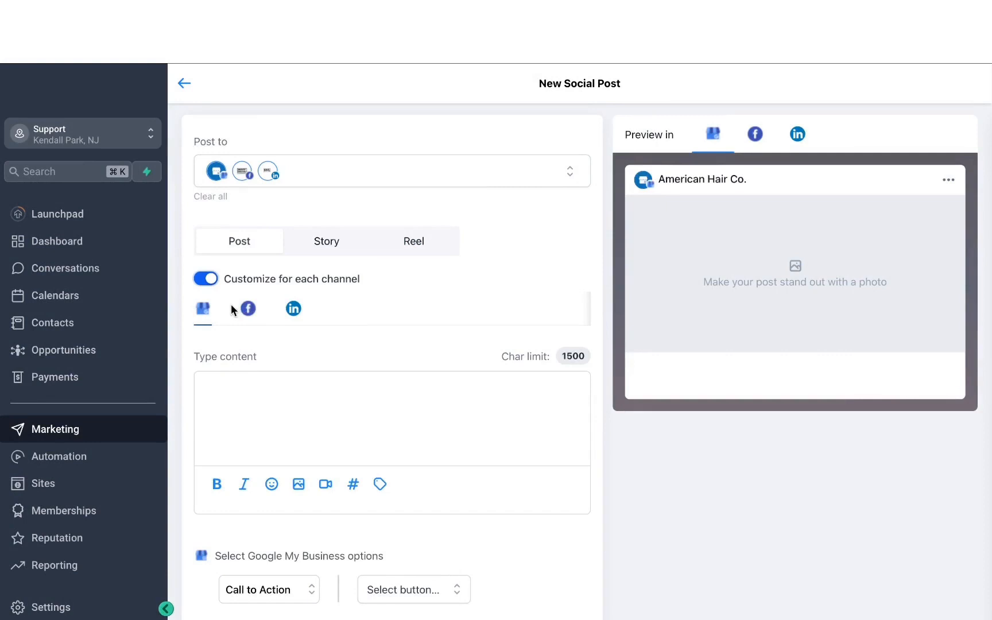
click(246, 310)
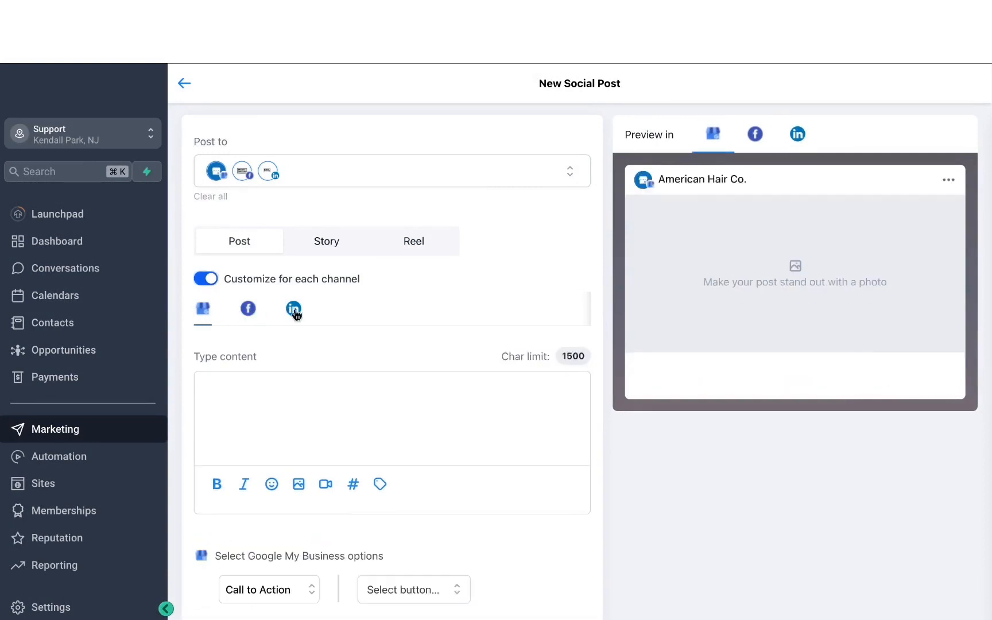
click(293, 310)
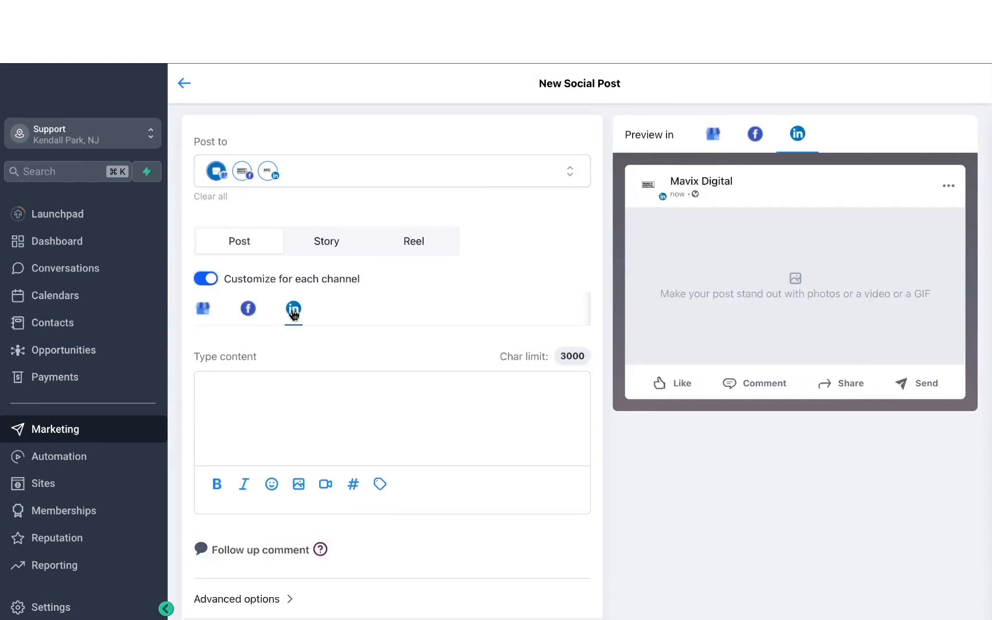
click(207, 279)
click(736, 266)
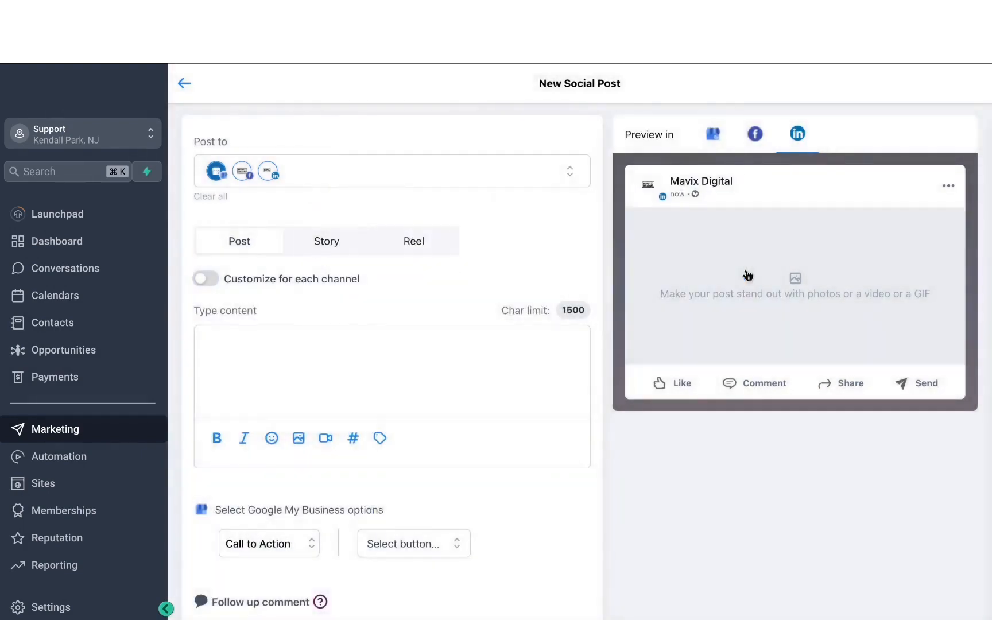
- Enter "A new marketing tool that's trending in 2023" as the post content
click(509, 343)
text(A new marketing tool that's trending in 2023)
drag(509, 343, 95, 349)
scroll(365, 400, down, 1)
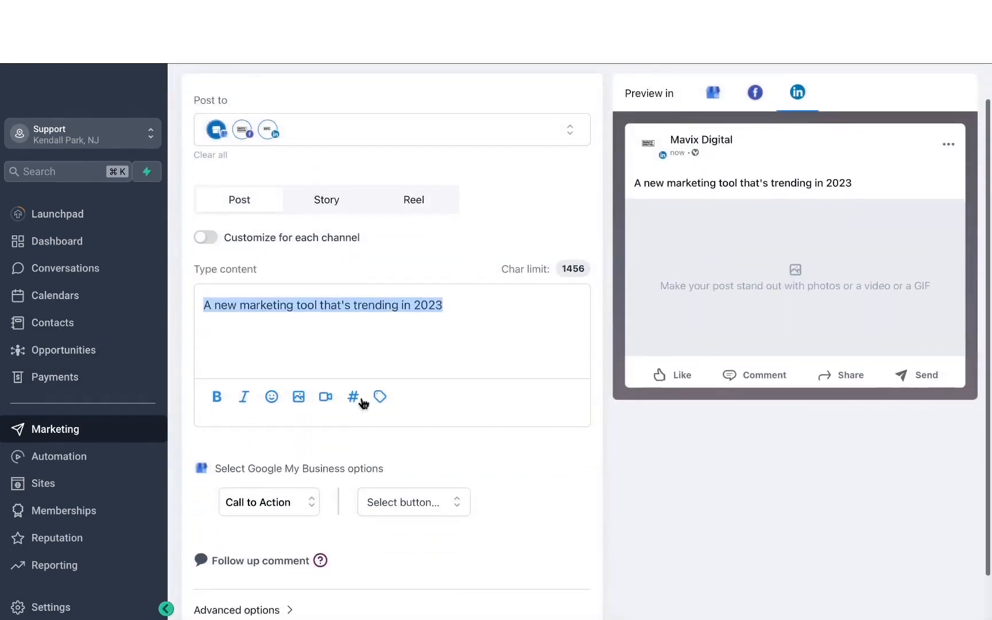
scroll(209, 402, up, 1)
click(214, 403)
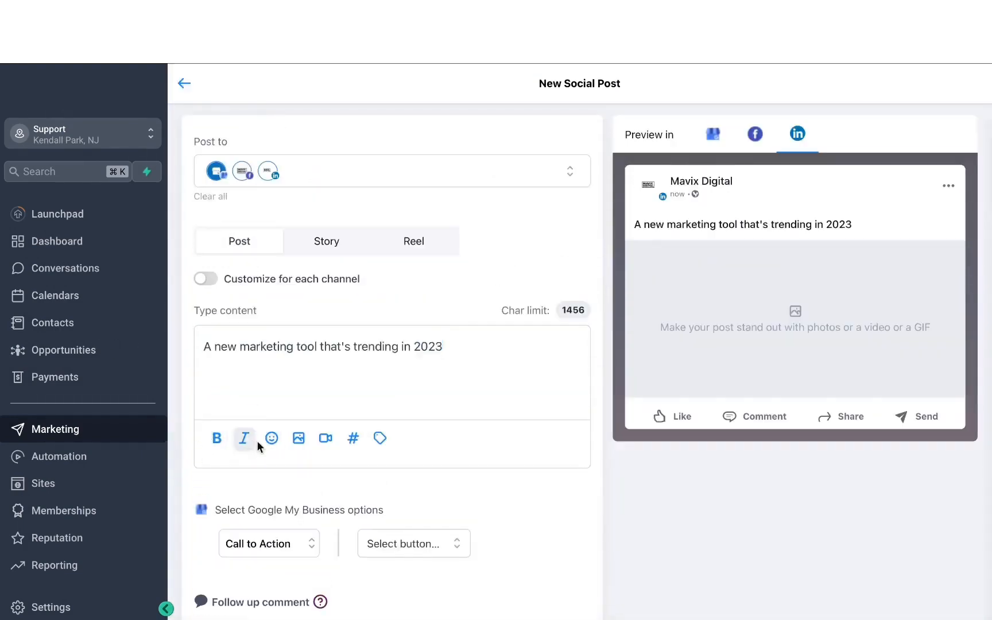
- Append a grinning face emoji to the post text and attach the image Capture.PNG from the media library
click(271, 439)
click(332, 450)
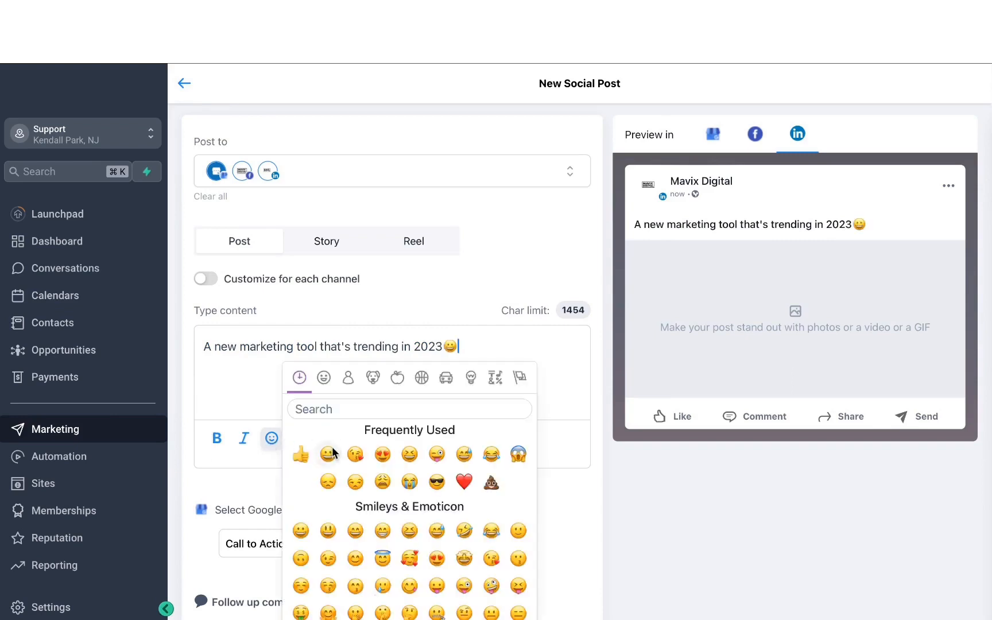
click(239, 406)
click(299, 438)
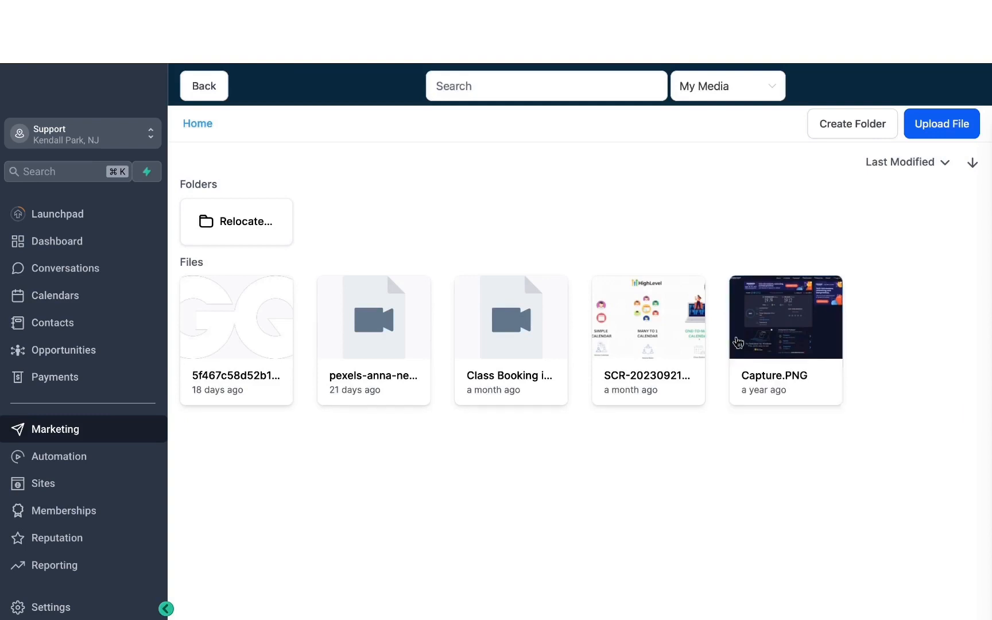
click(736, 343)
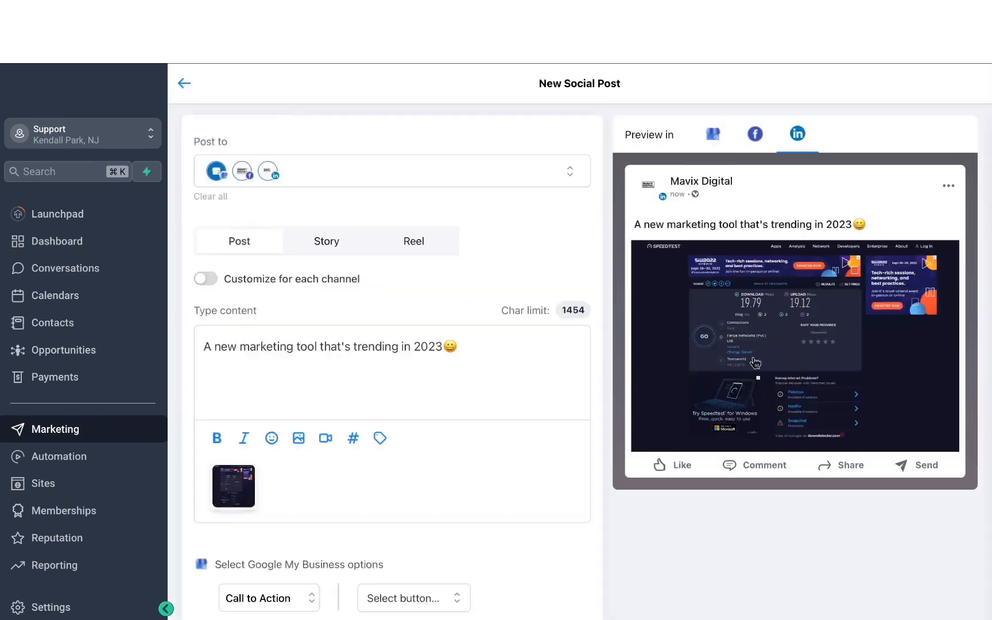
- Preview the post as it appears on Facebook, LinkedIn and Google My Business
click(755, 137)
click(796, 138)
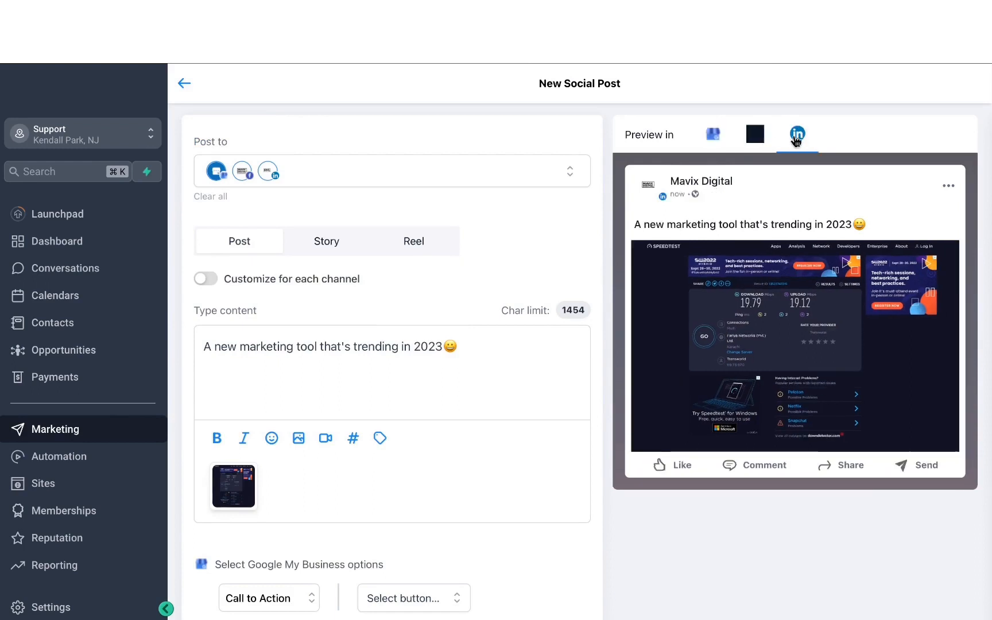
click(713, 138)
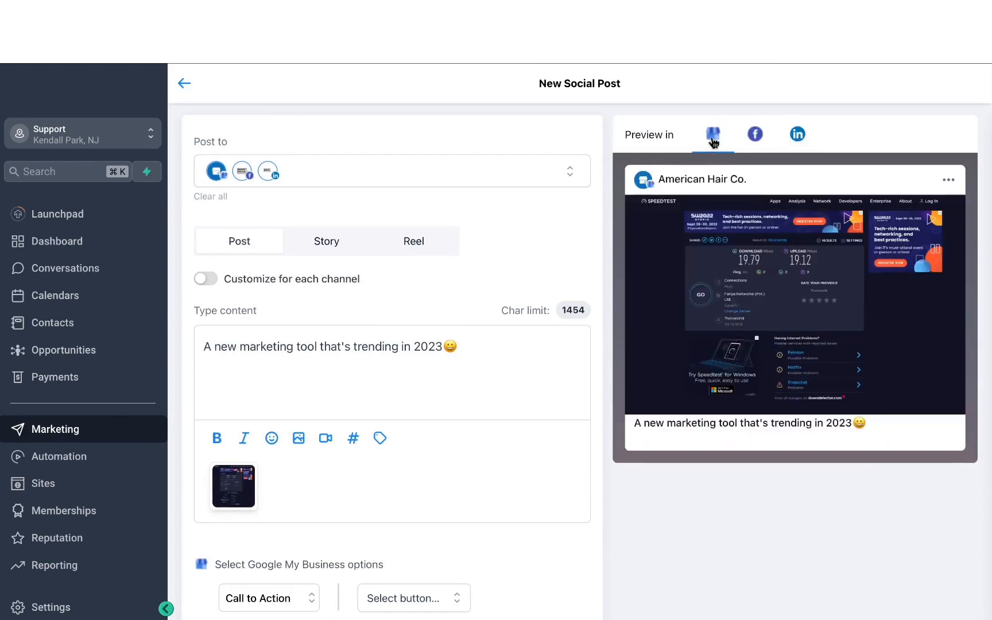
- Keep Call to Action as the Google My Business post type and give it a Book button
scroll(344, 445, down, 3)
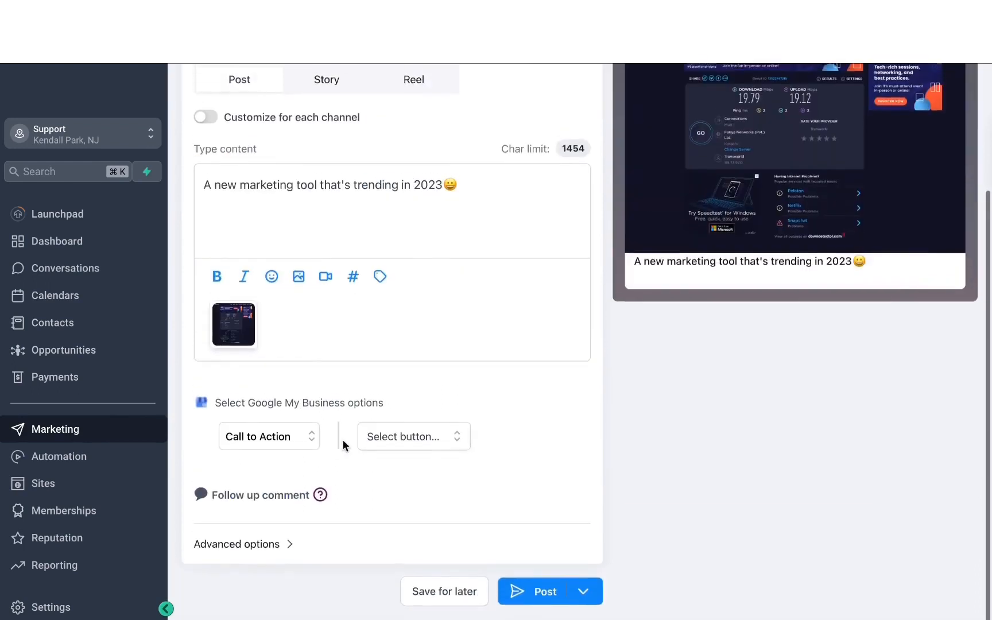
click(293, 437)
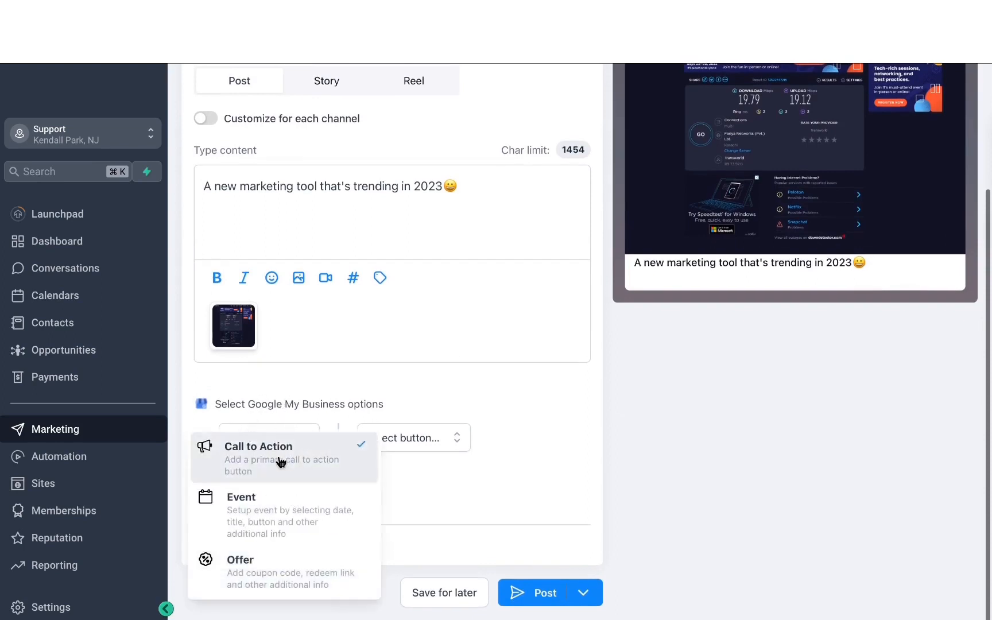
click(394, 404)
click(400, 432)
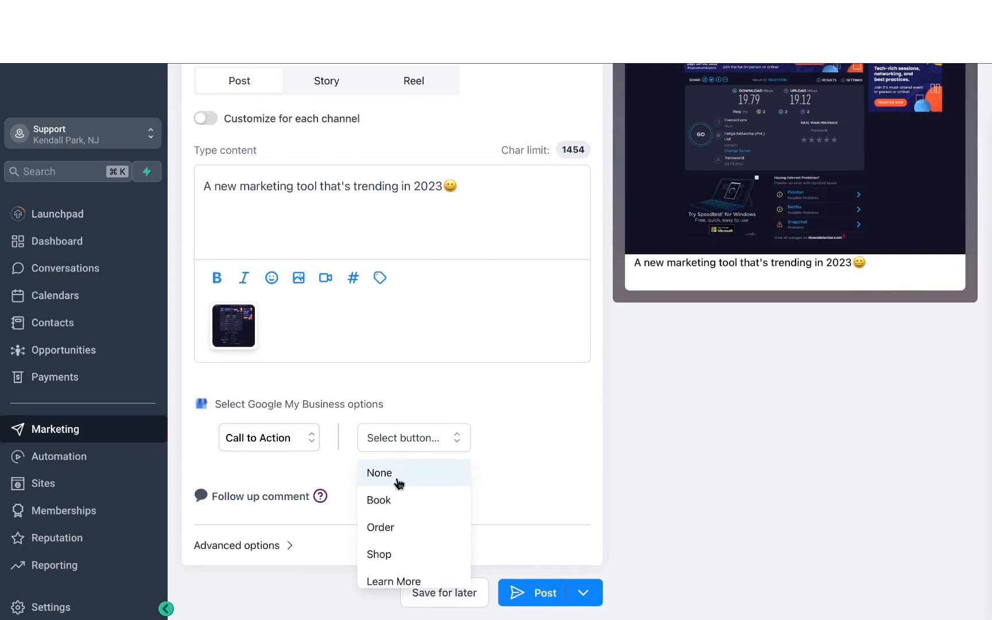
click(400, 500)
scroll(450, 451, up, 3)
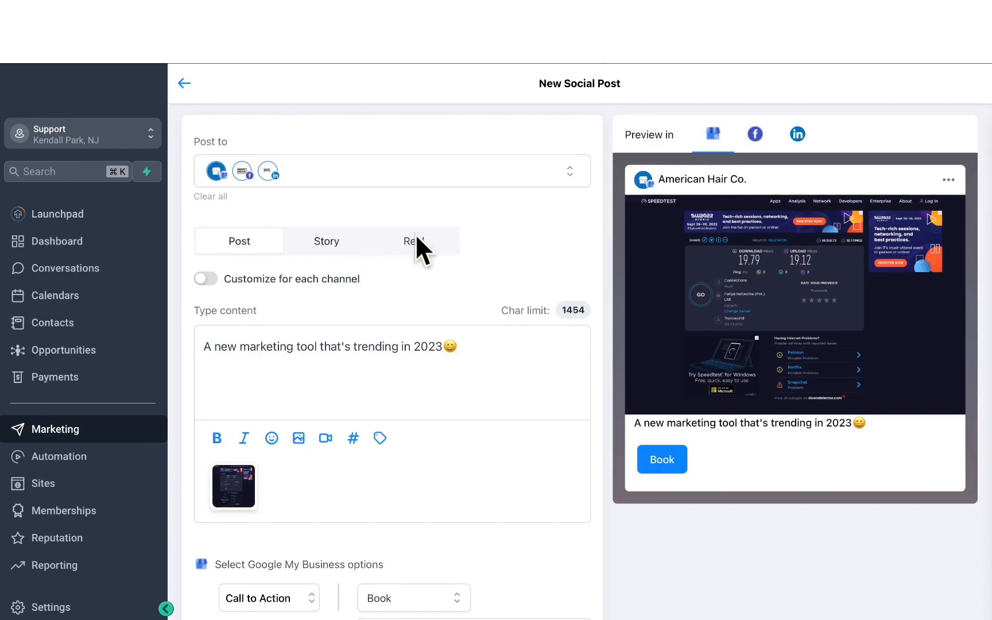
- Open the further publishing options for the finished post
scroll(478, 575, down, 5)
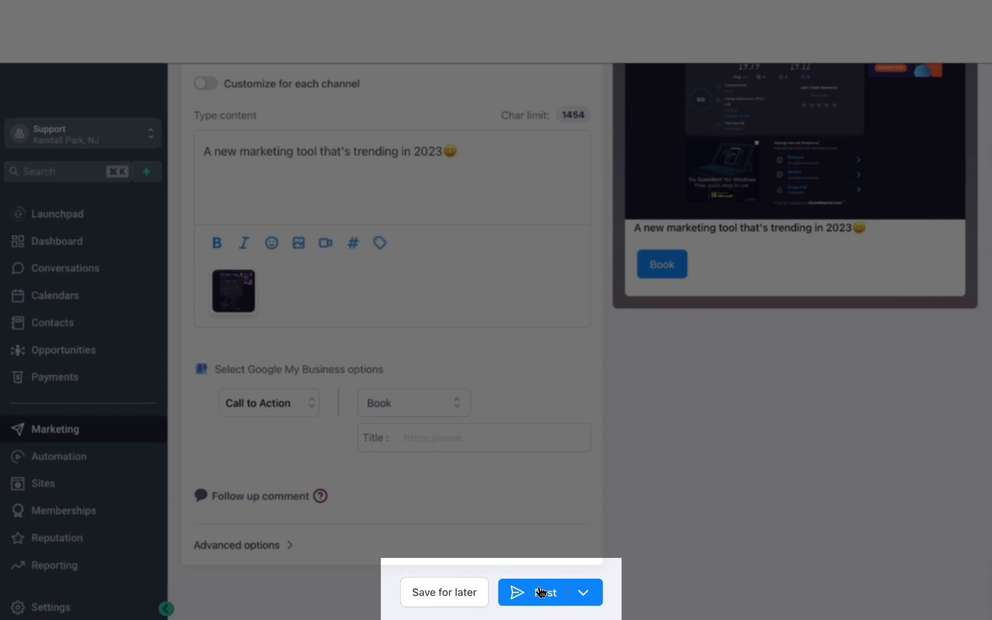
click(583, 592)
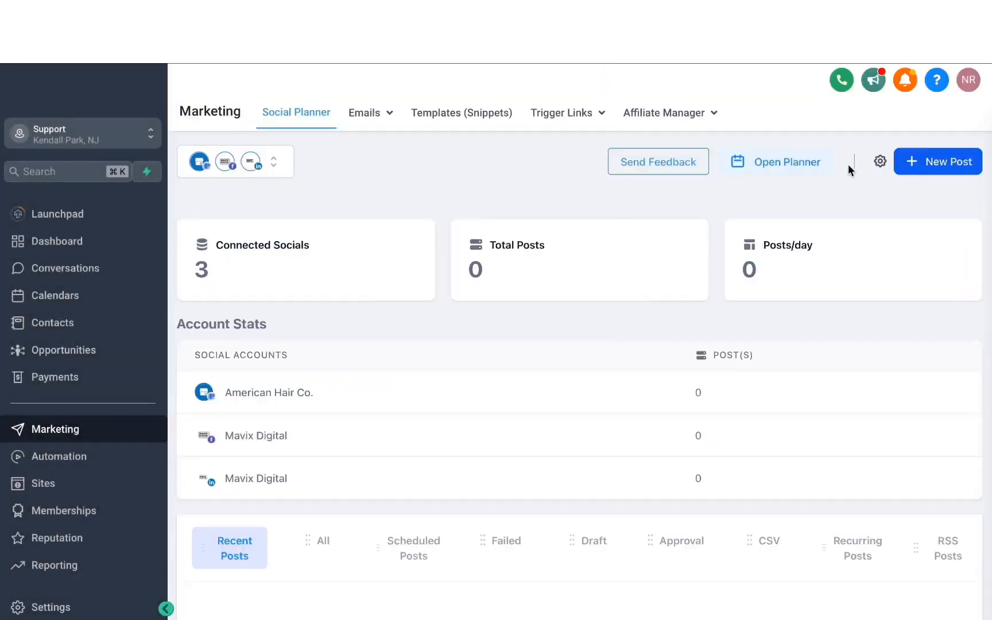
- Open the Social Planner template library, browse its categories and templates, and close it
click(939, 165)
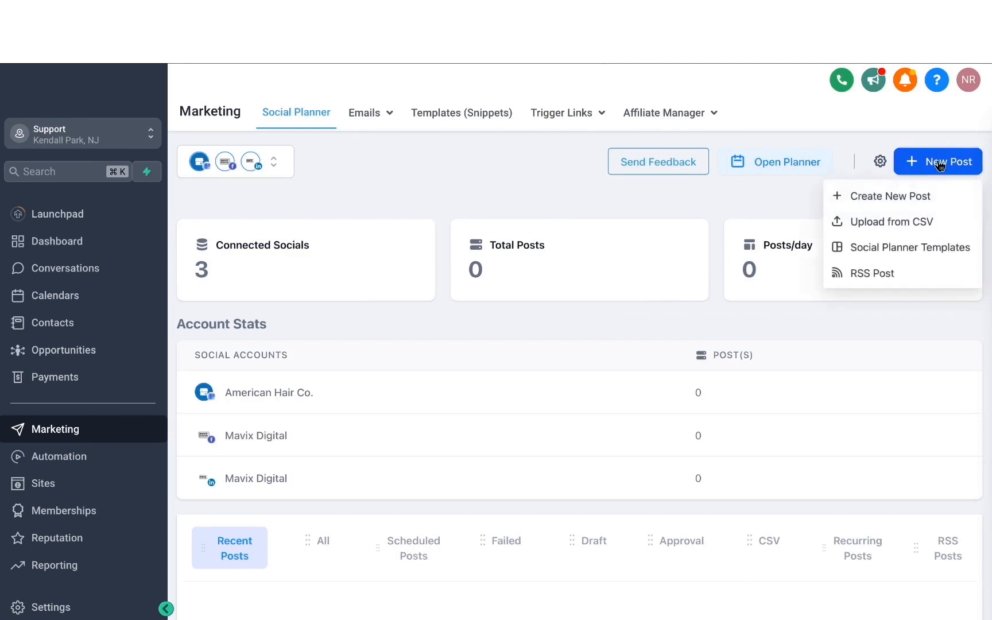
click(936, 164)
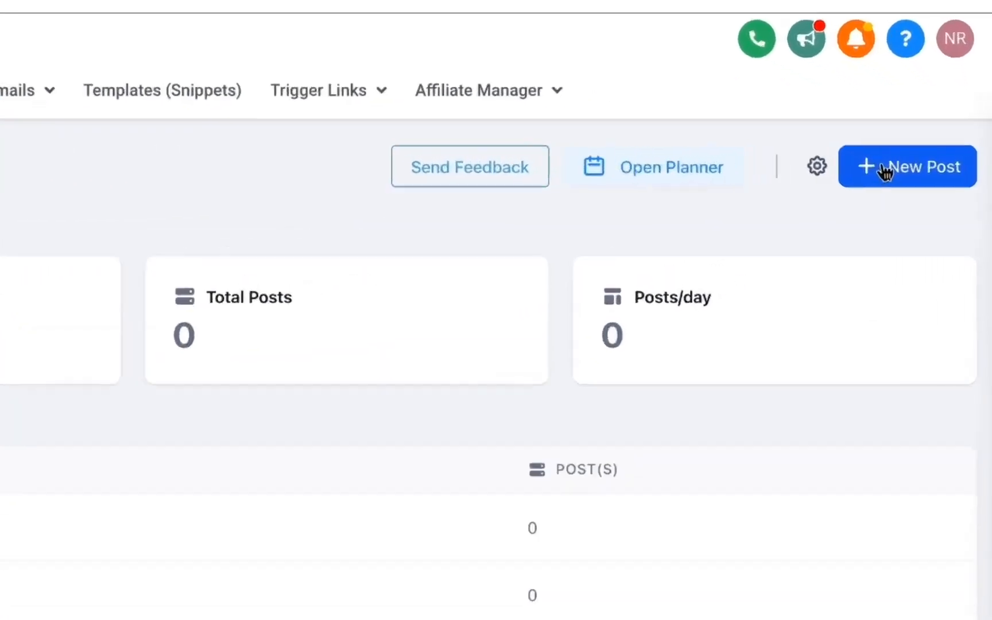
click(924, 165)
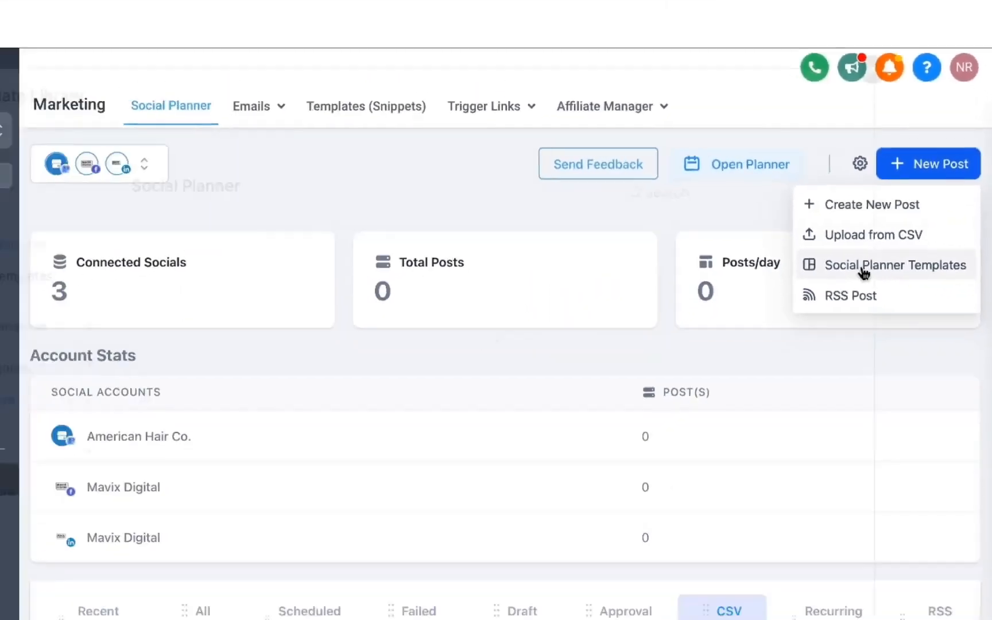
click(792, 347)
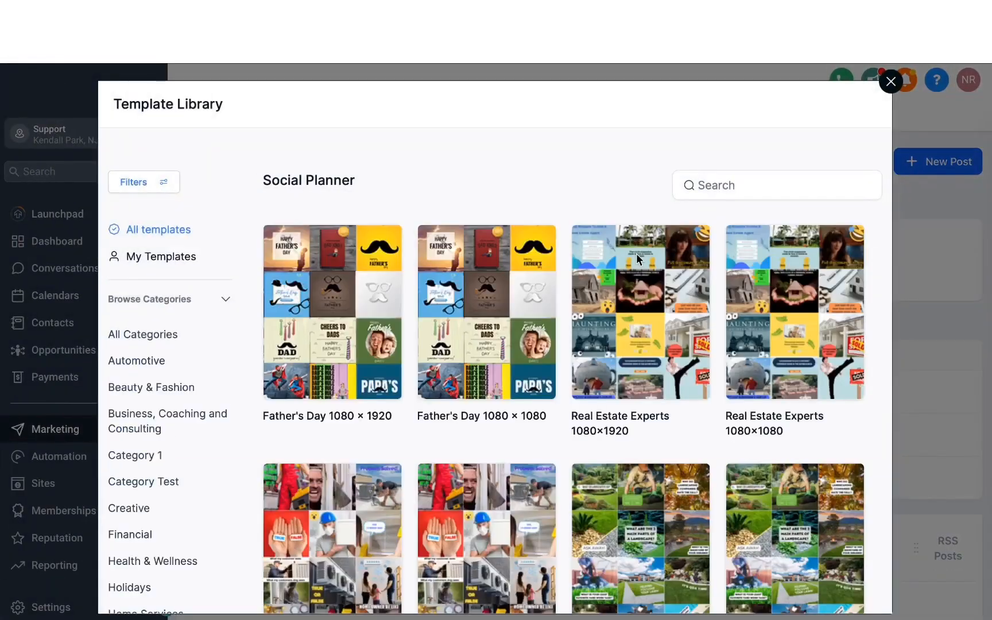
scroll(223, 390, down, 3)
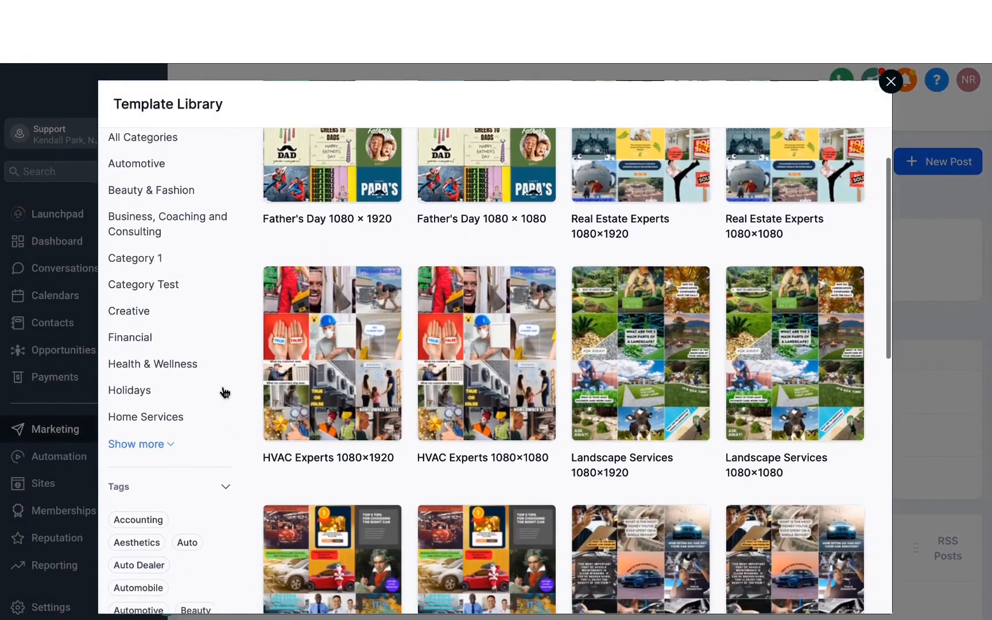
mouse_move(441, 299)
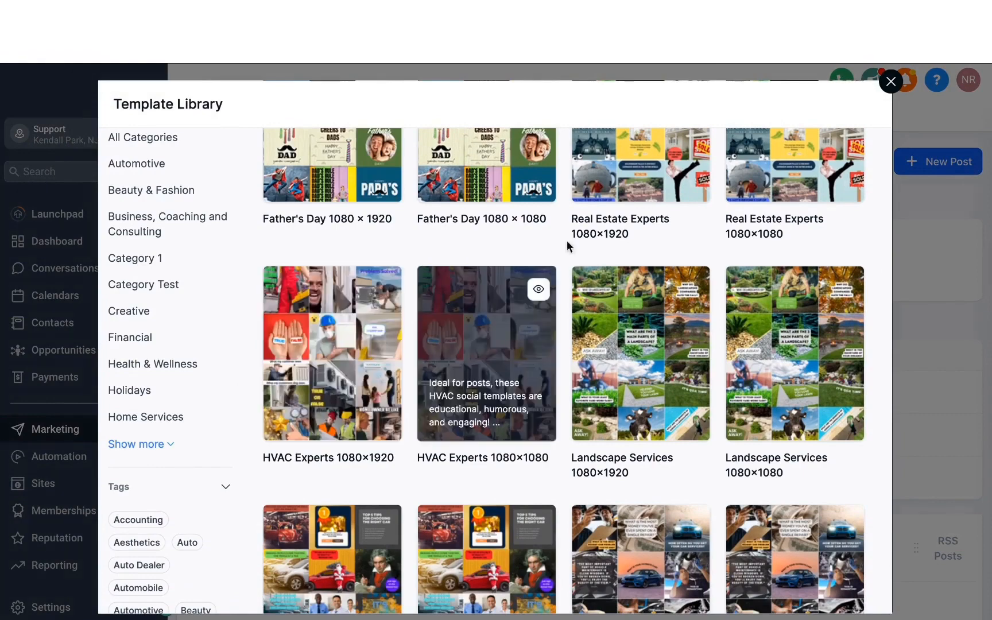
click(890, 81)
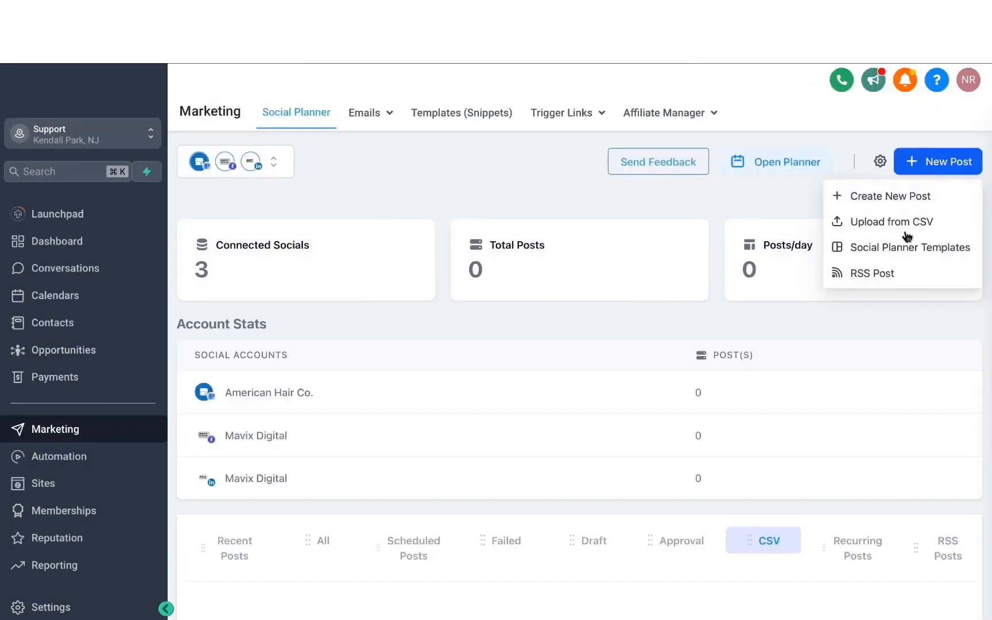
- Open the RSS post form and examine its feed URL field and the social accounts available for it
click(871, 276)
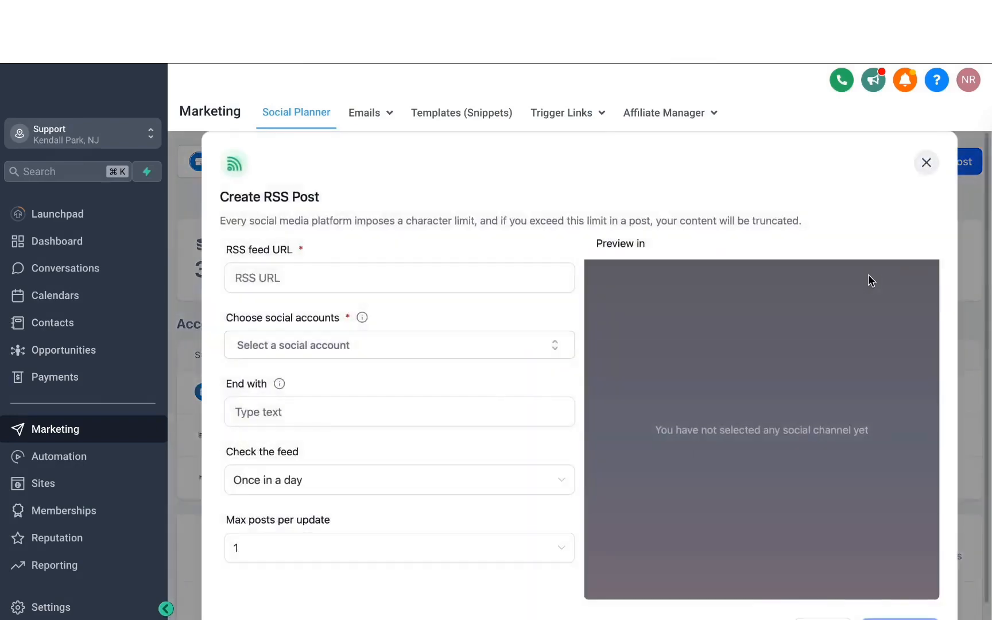
click(337, 283)
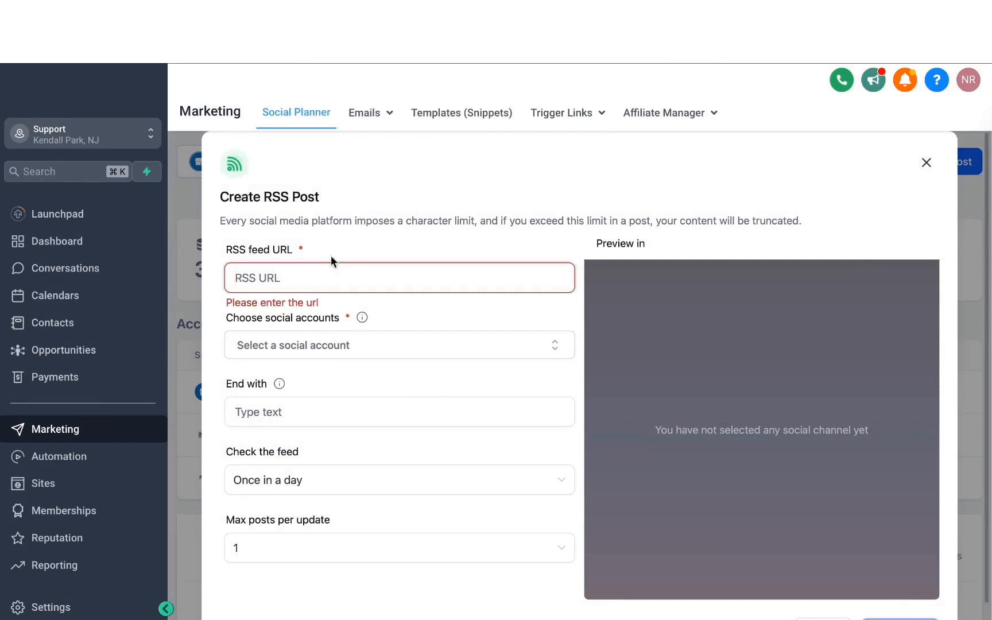
click(342, 345)
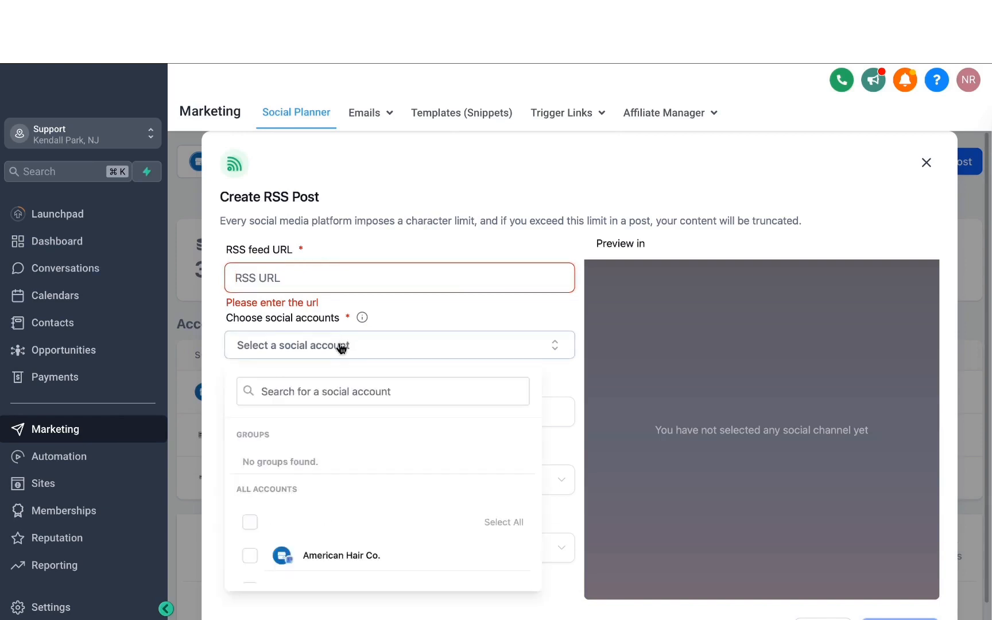
scroll(299, 468, down, 2)
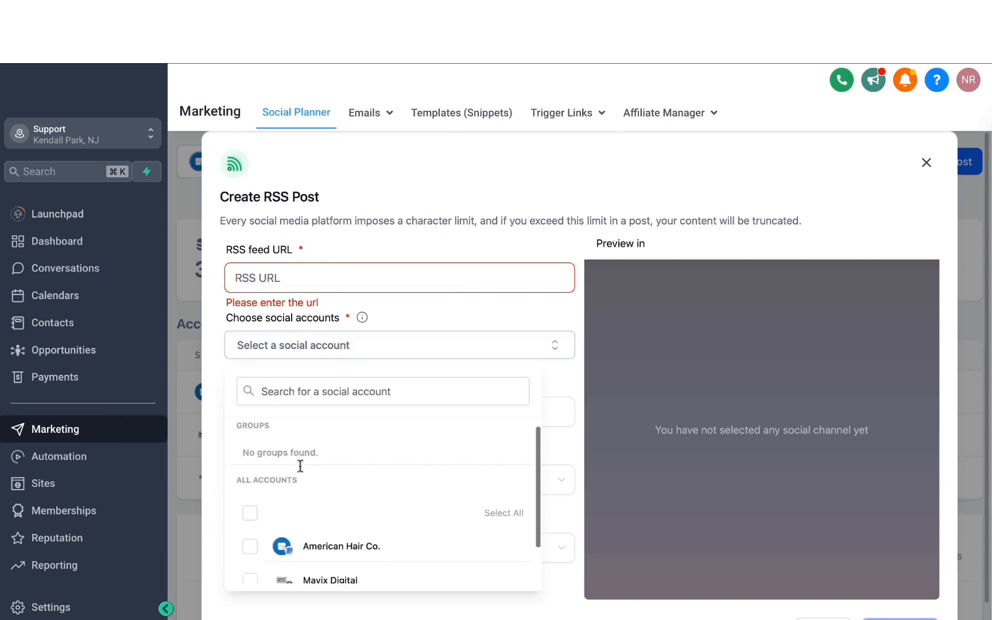
click(382, 346)
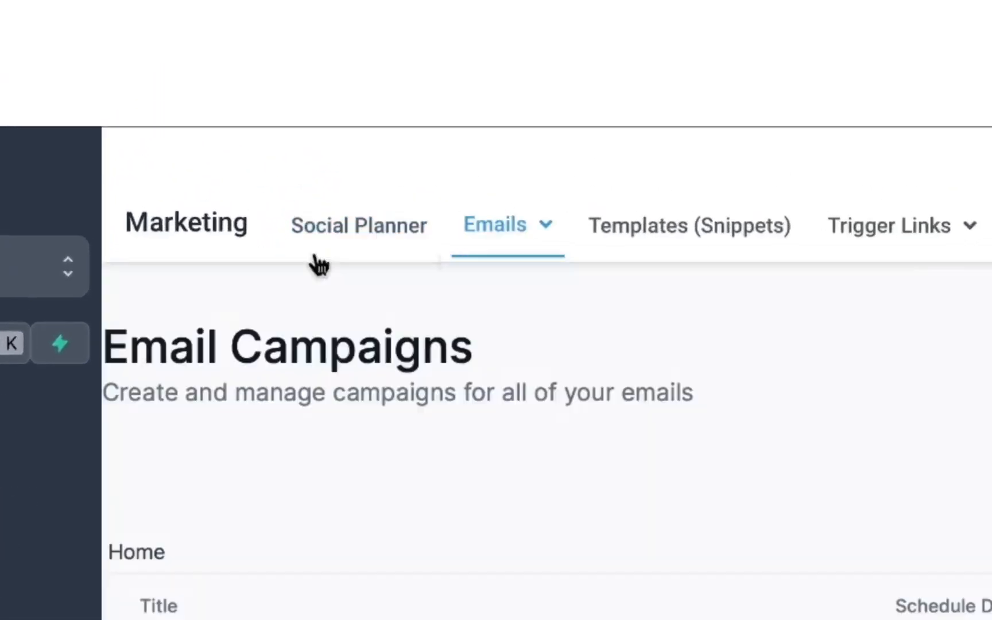
- Create a new email campaign from the Blank template using the Design Editor
mouse_move(507, 251)
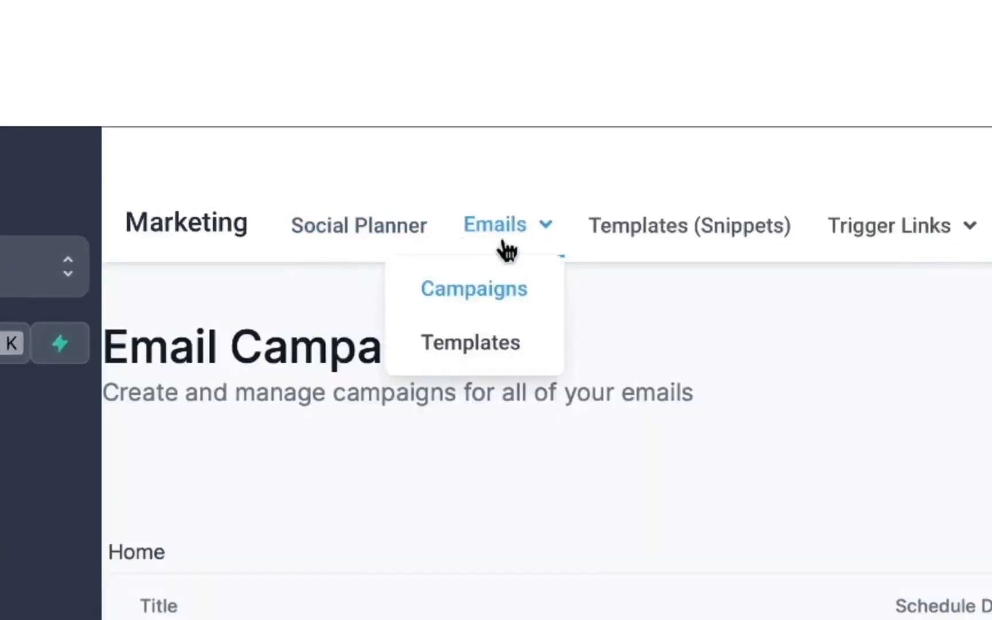
click(491, 295)
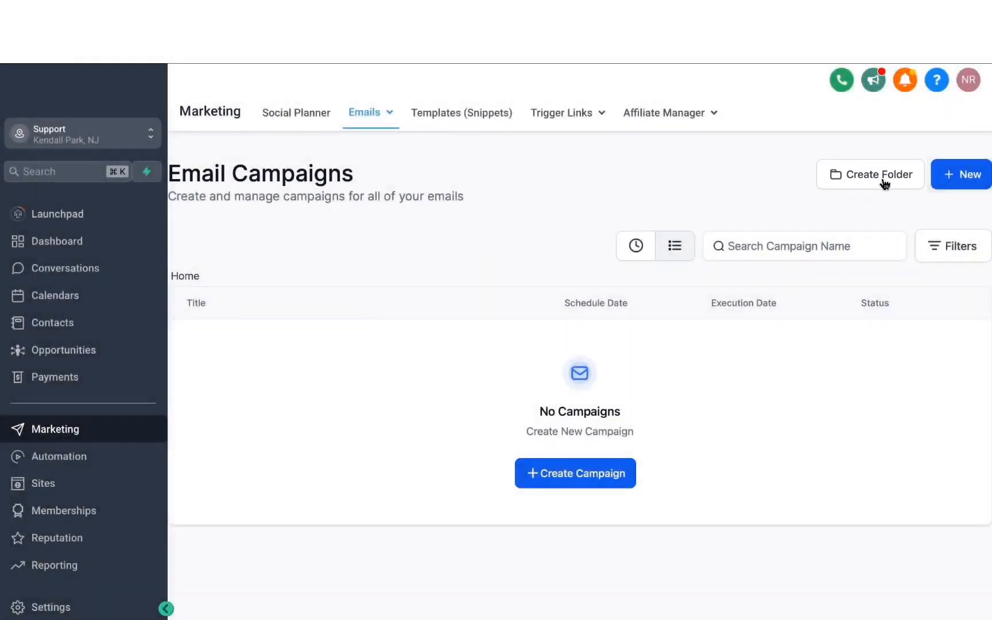
click(960, 183)
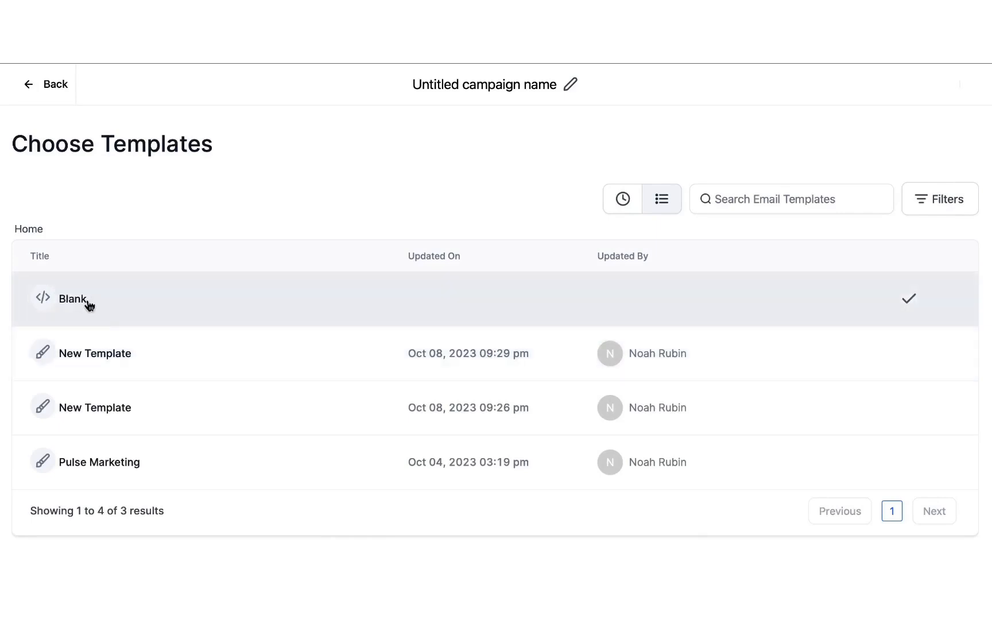
click(89, 304)
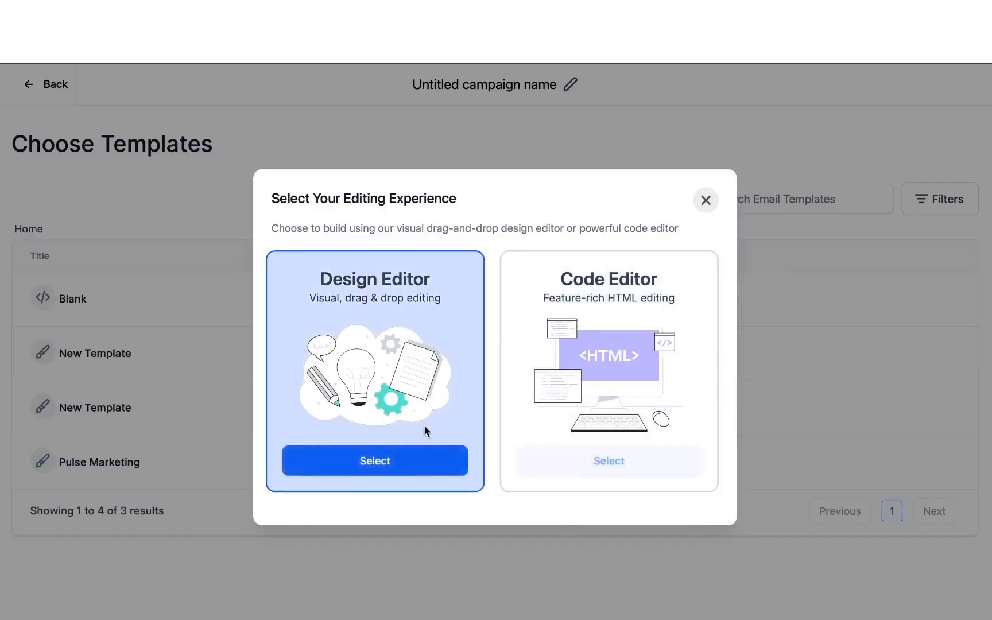
click(403, 461)
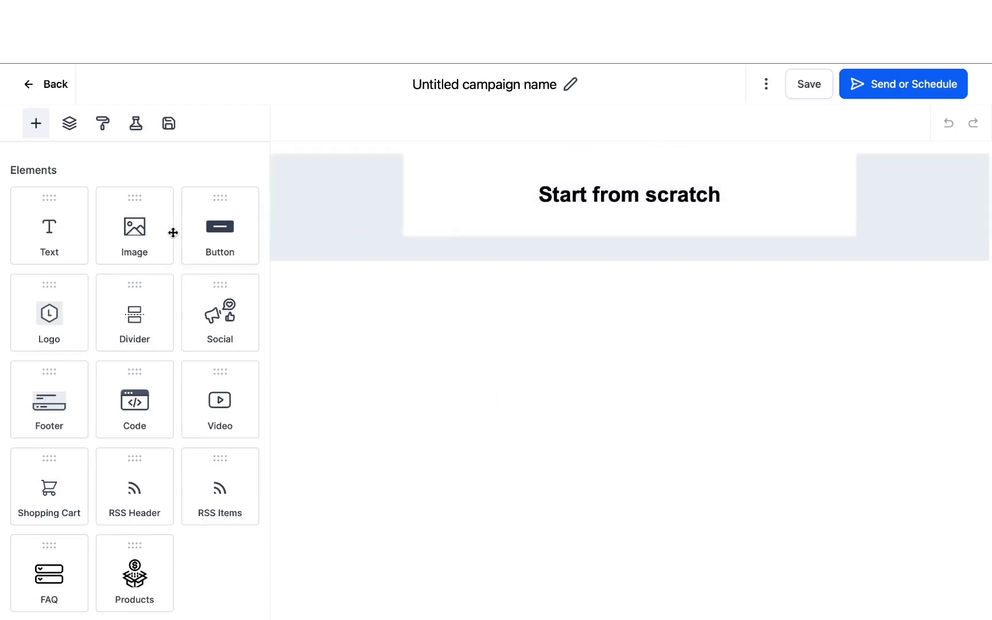
- Add an image block beneath the "Start from scratch" heading and a two-column layout below that image
click(172, 233)
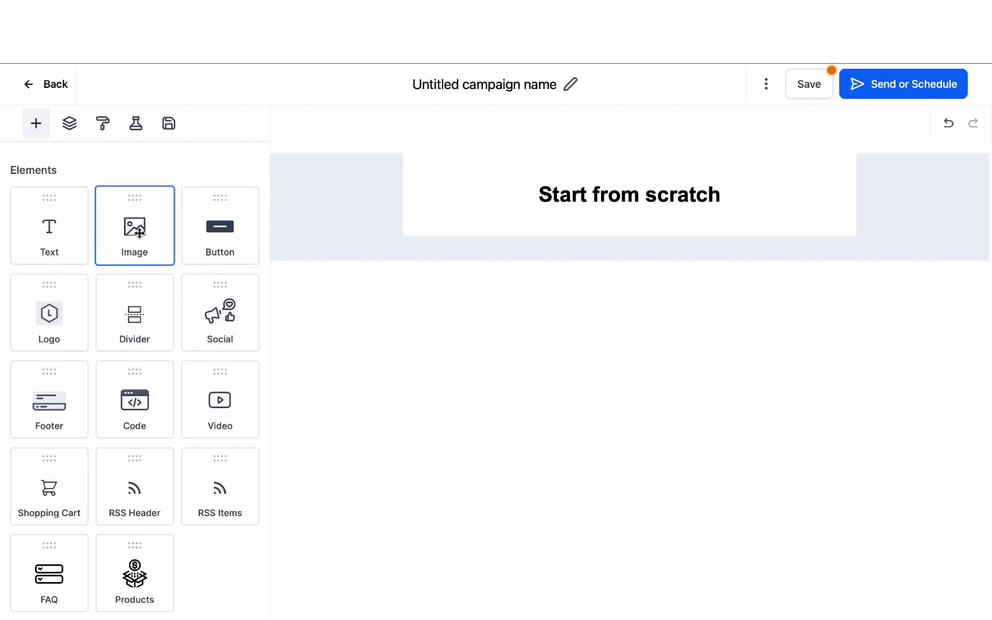
drag(137, 230, 485, 227)
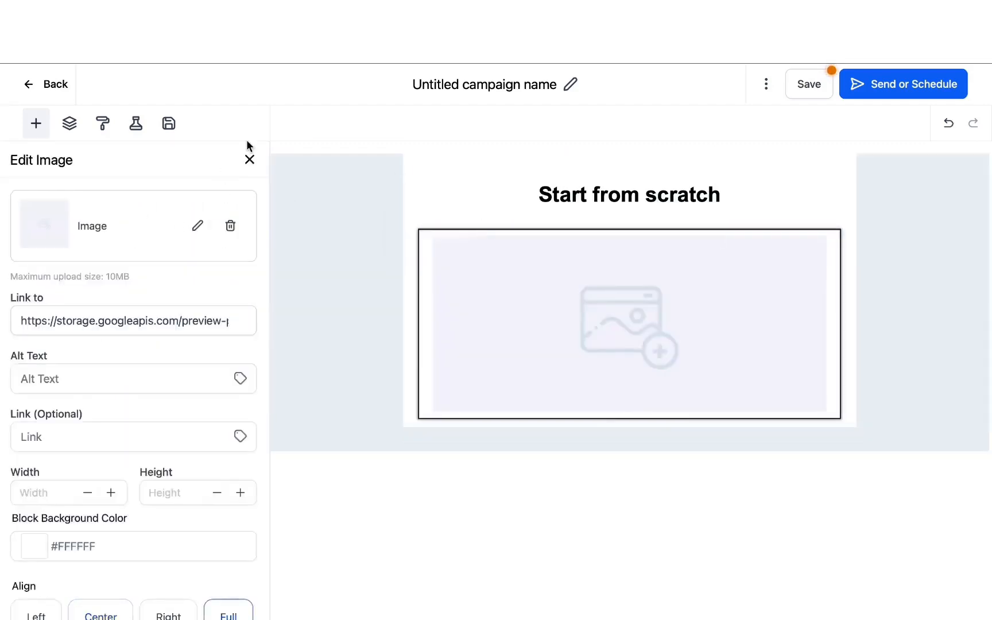
click(249, 160)
scroll(165, 286, down, 5)
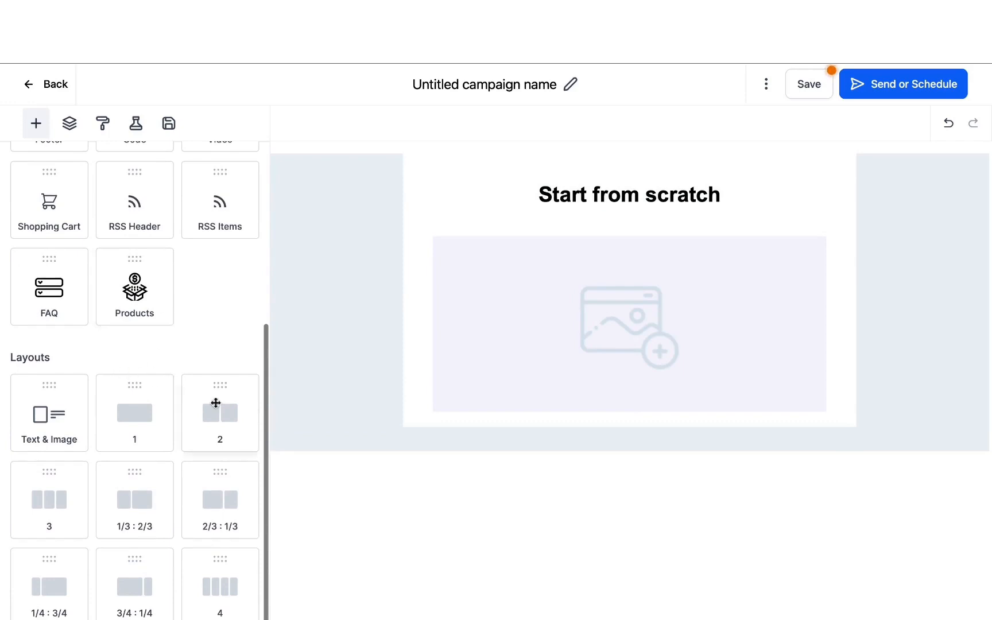
drag(214, 403, 520, 429)
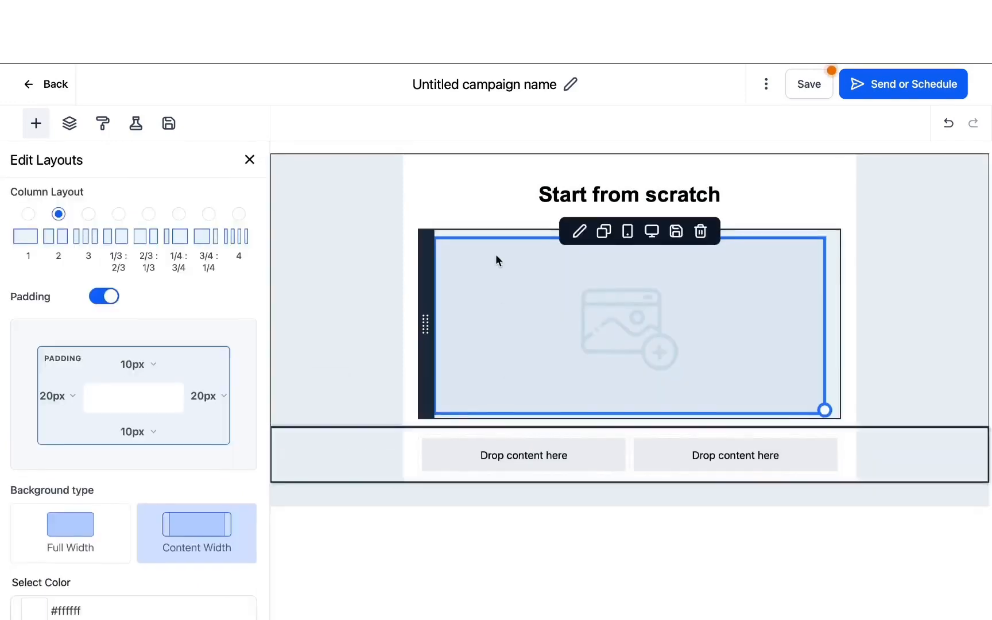
click(249, 159)
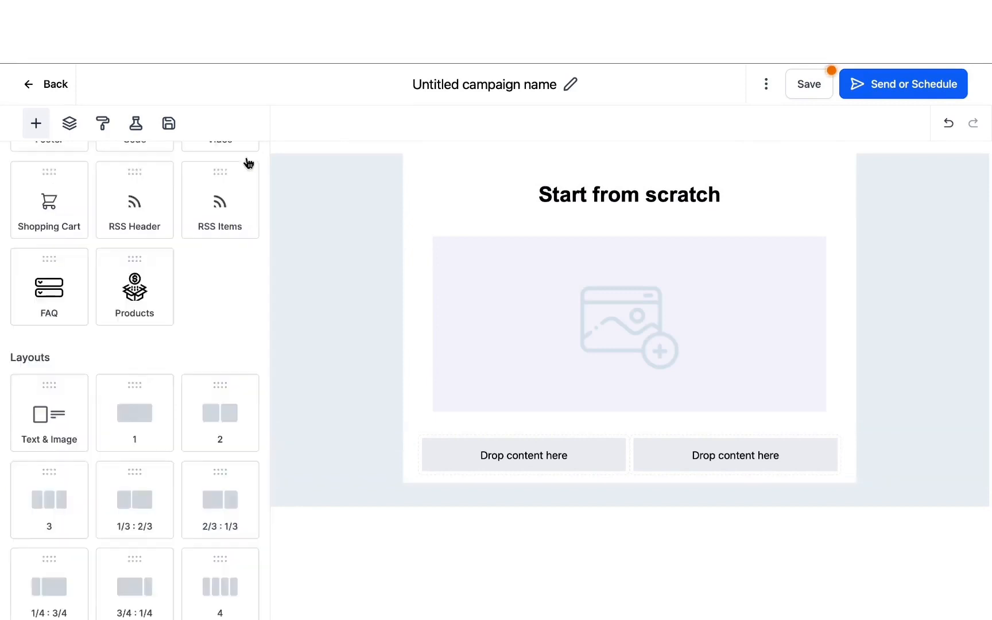
- Fill both columns of the two-column layout with an image block each
scroll(133, 262, up, 5)
drag(125, 252, 524, 466)
click(251, 160)
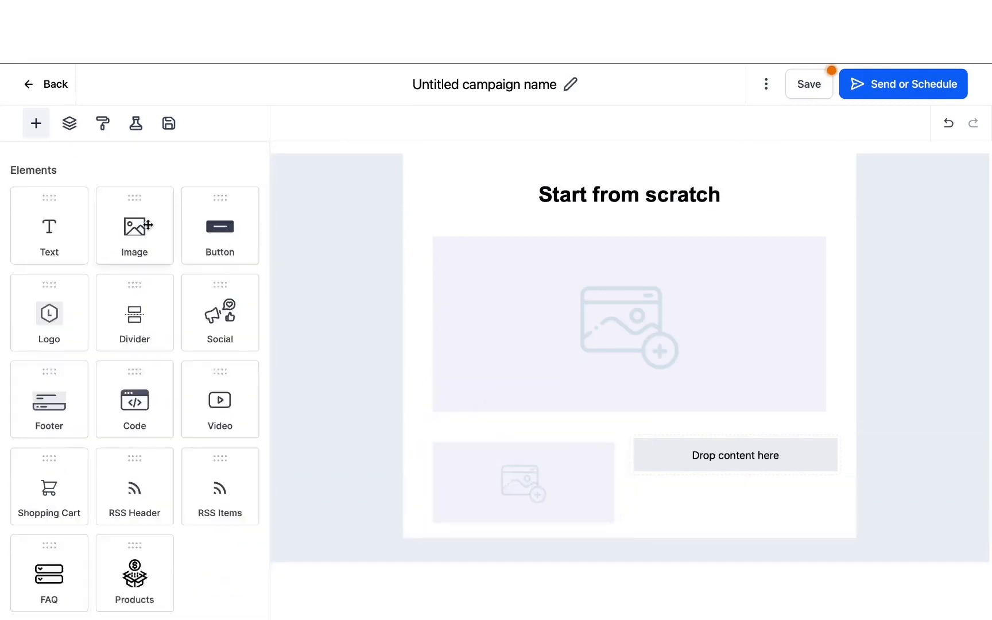
drag(134, 227, 691, 463)
click(249, 159)
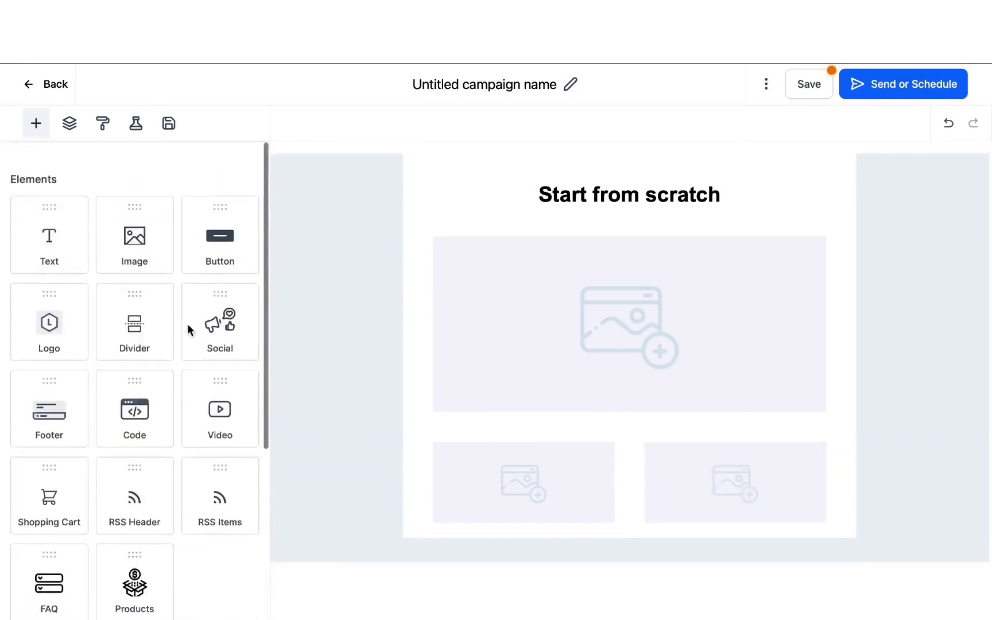
scroll(186, 325, down, 5)
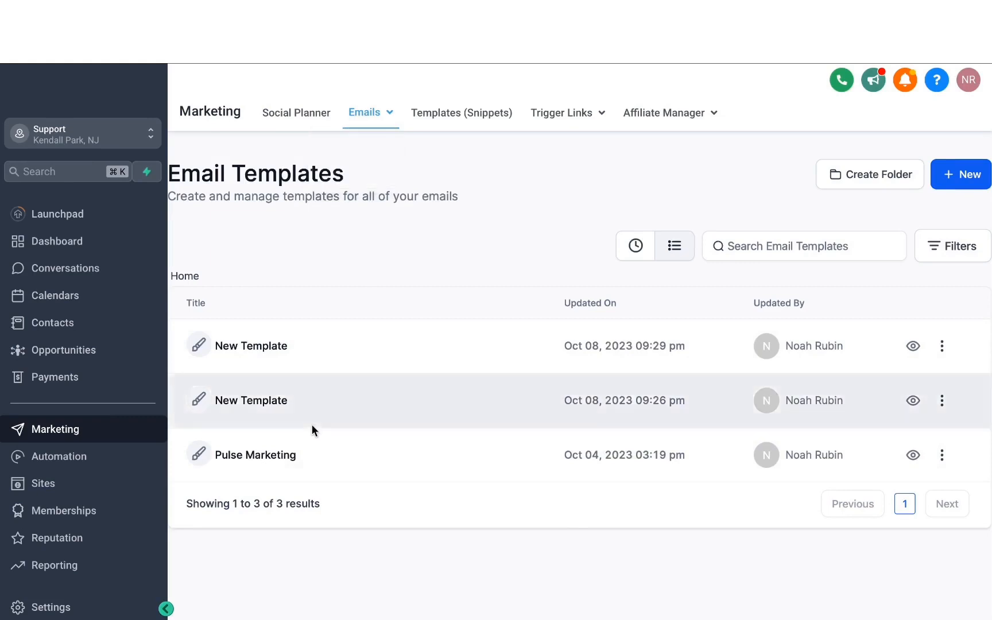
- Open the Pulse Marketing email template and look through its design from the logo down to the footer
click(271, 461)
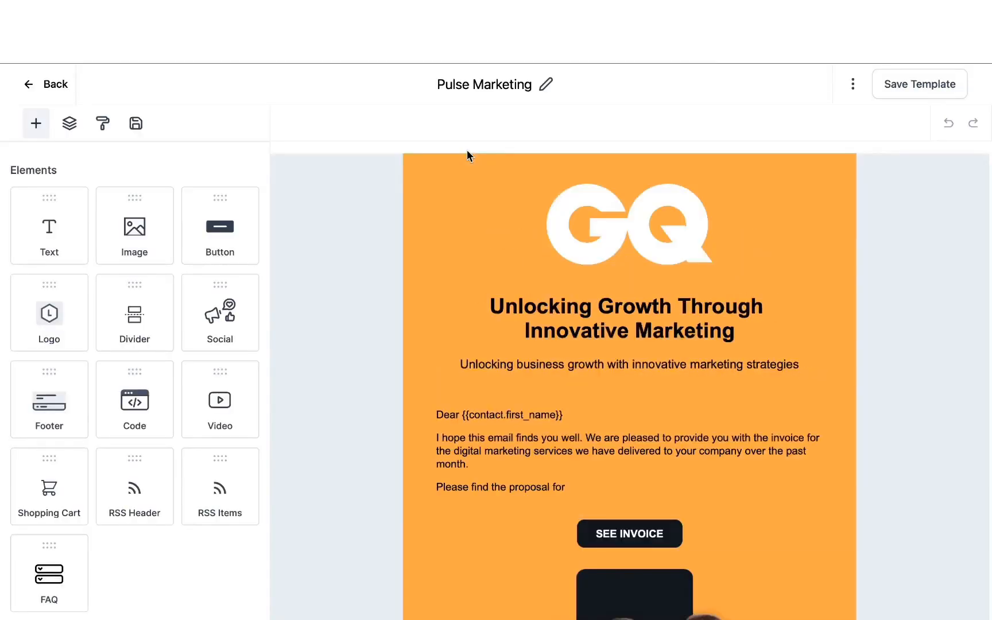
scroll(432, 213, down, 6)
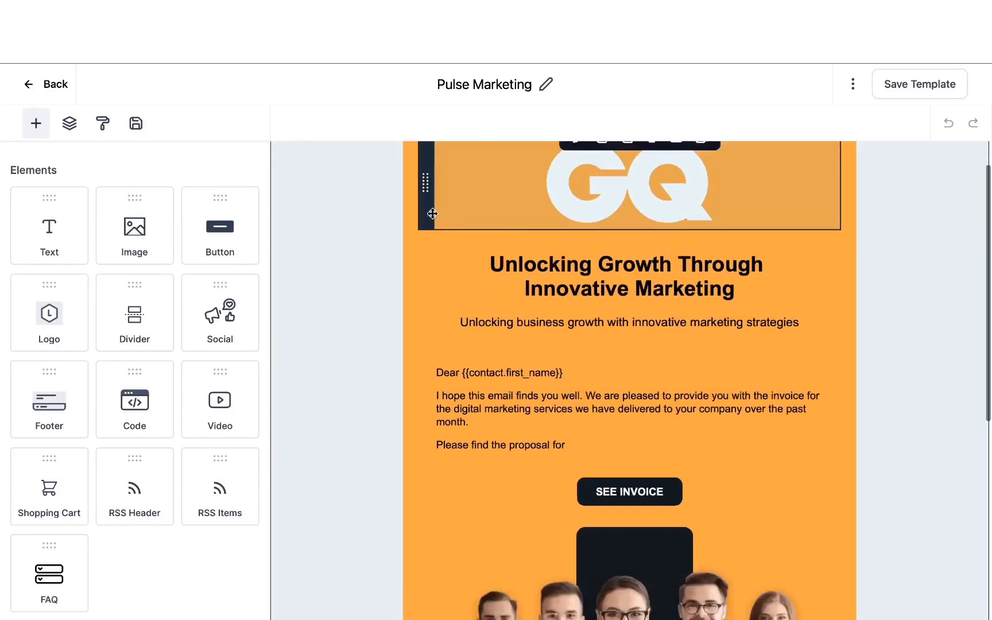
scroll(432, 214, down, 2)
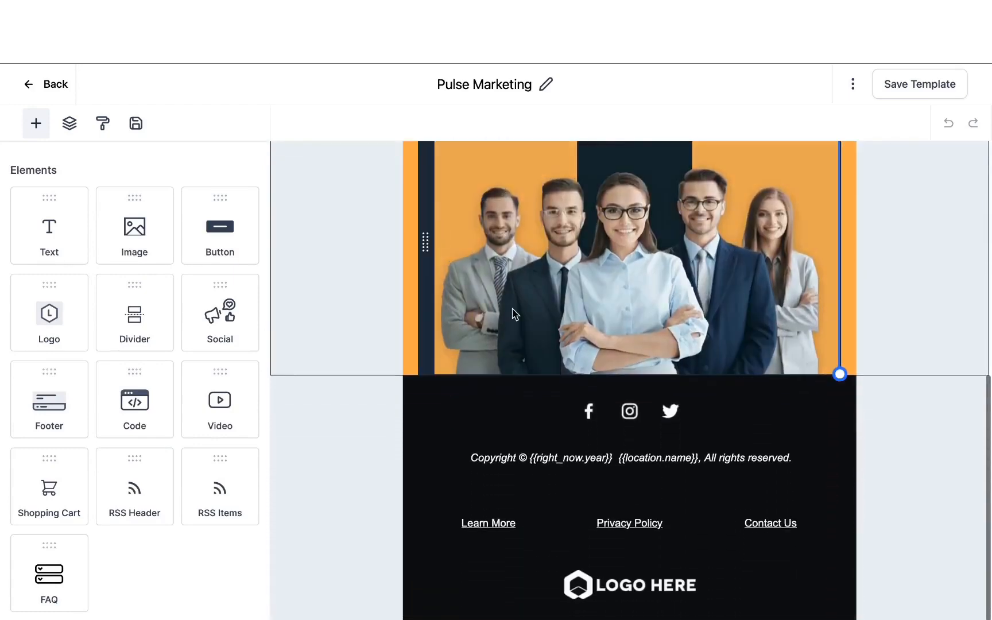
scroll(514, 313, up, 1)
scroll(514, 313, up, 7)
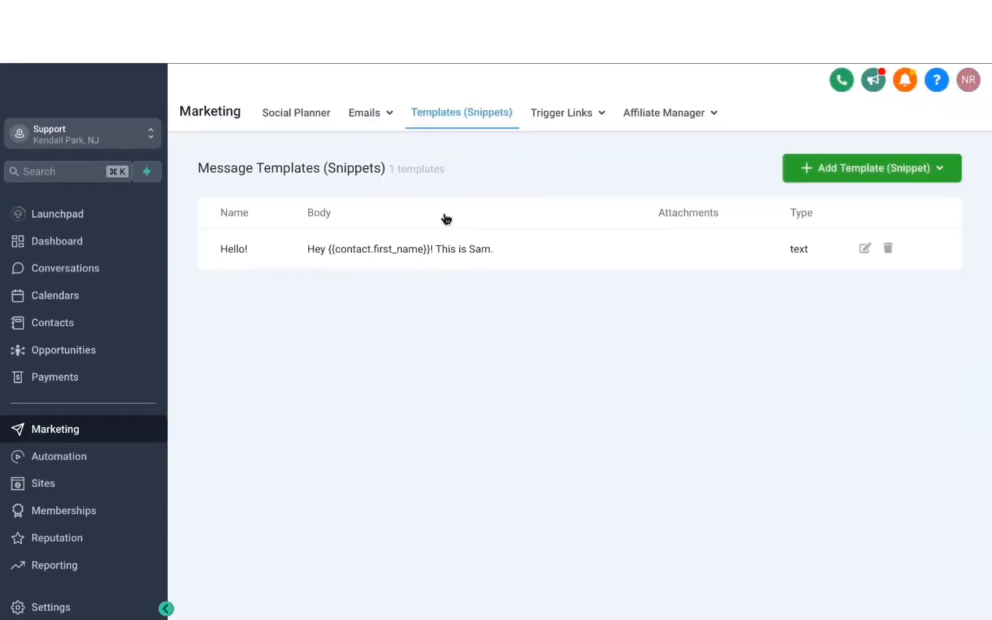
- Open a blank text template (snippet) form, check its name and message fields, and close it without saving
click(841, 176)
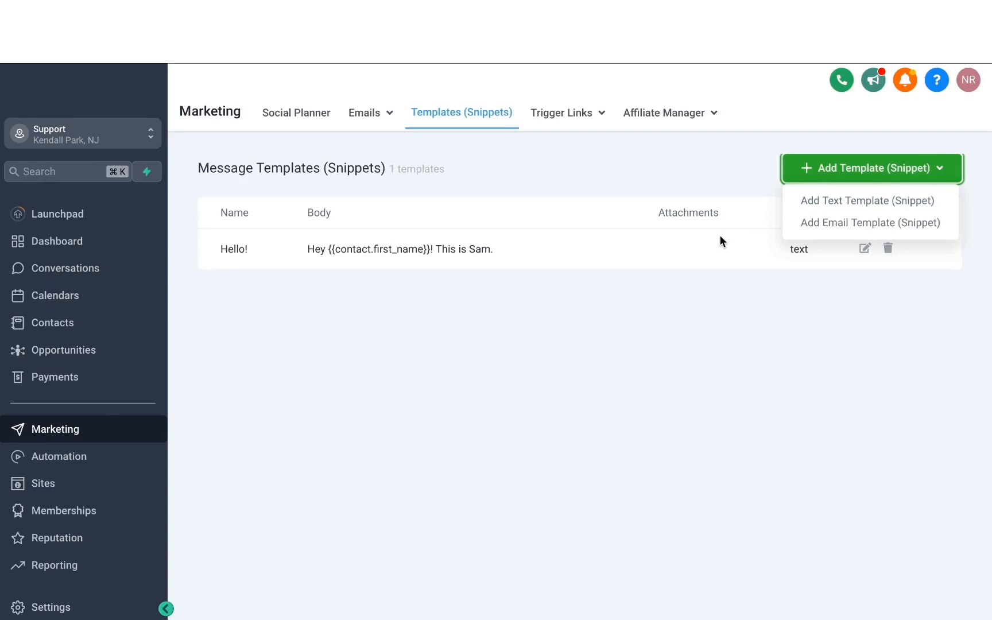
click(804, 205)
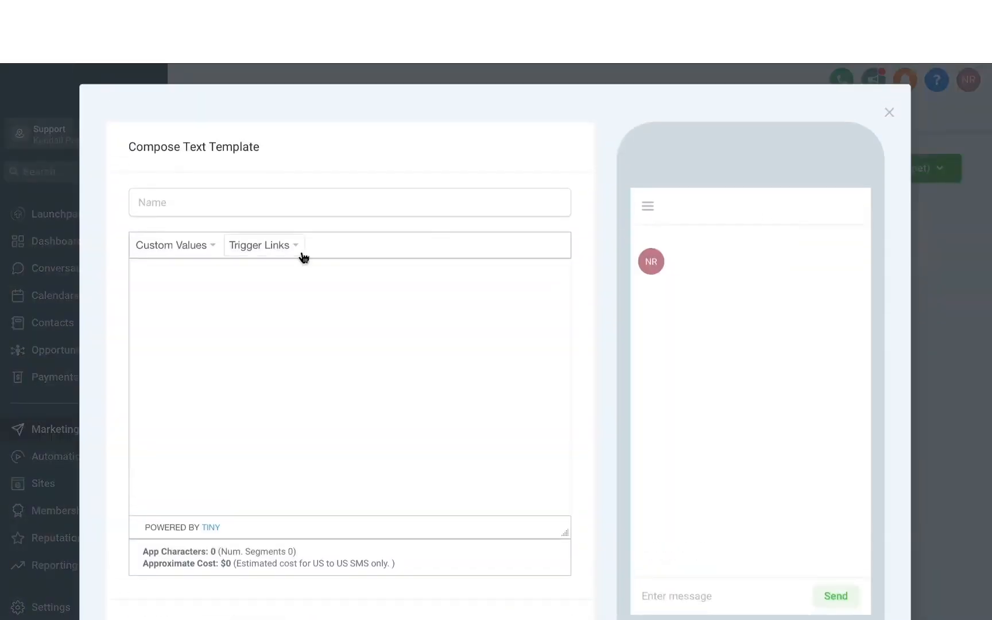
click(251, 210)
click(198, 283)
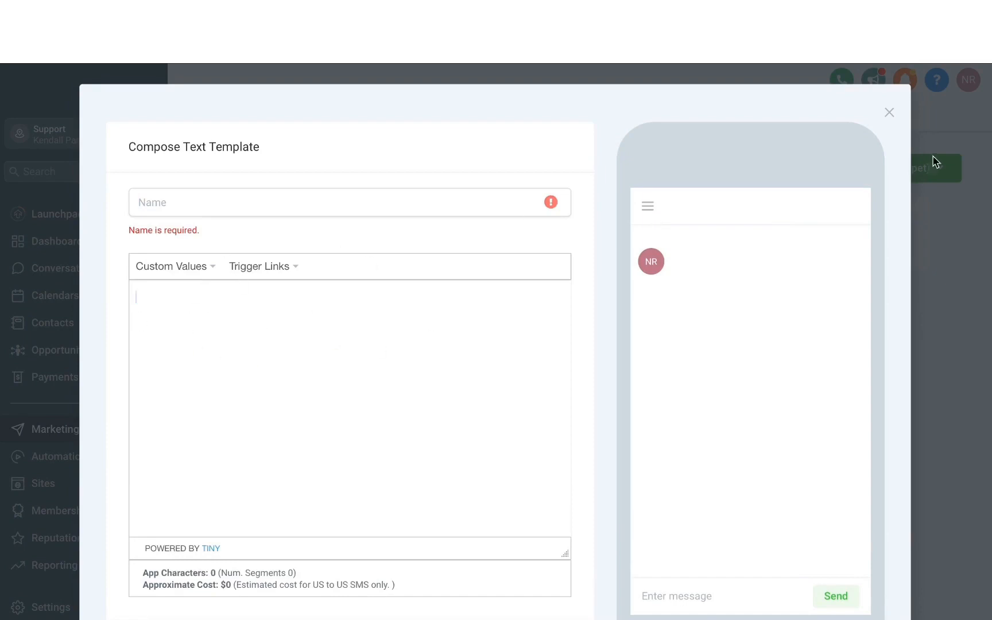
click(889, 113)
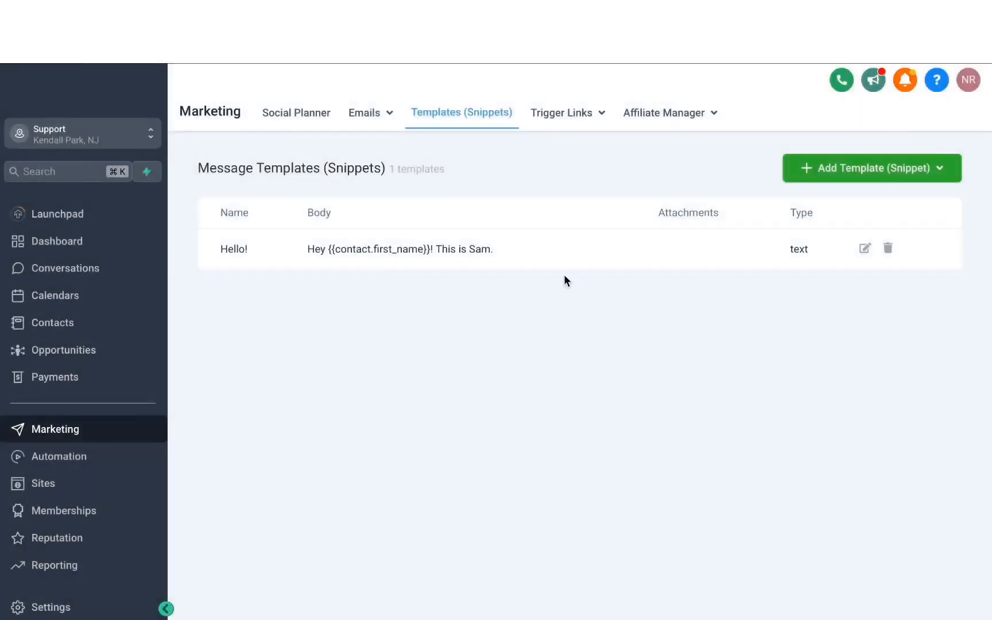
- Open the "Hello!" text snippet, review its name, message body and contact custom values, and save it without changes
click(867, 249)
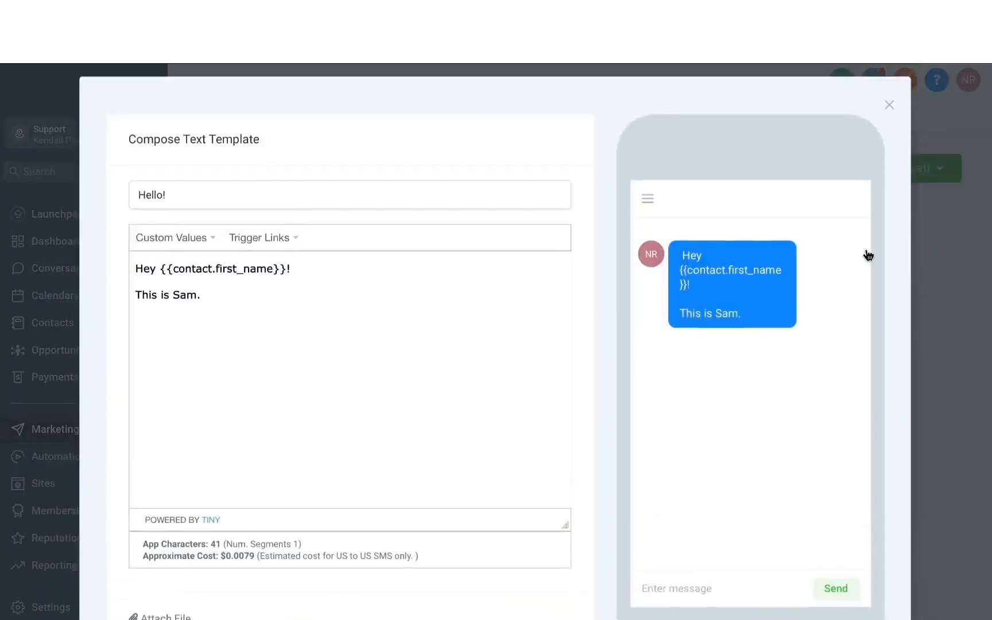
drag(187, 201, 81, 198)
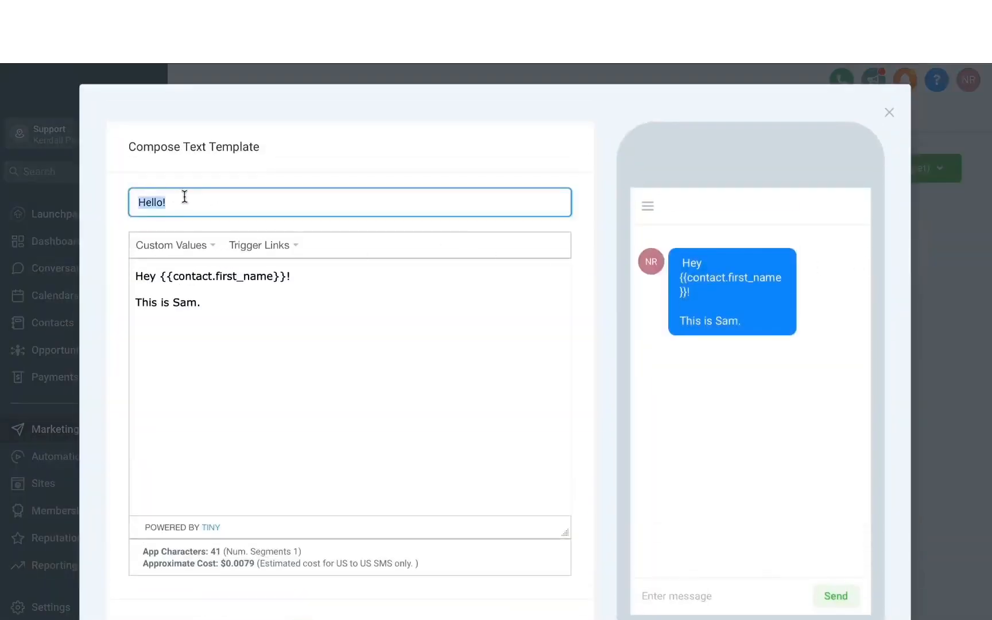
drag(187, 198, 107, 198)
drag(212, 319, 120, 254)
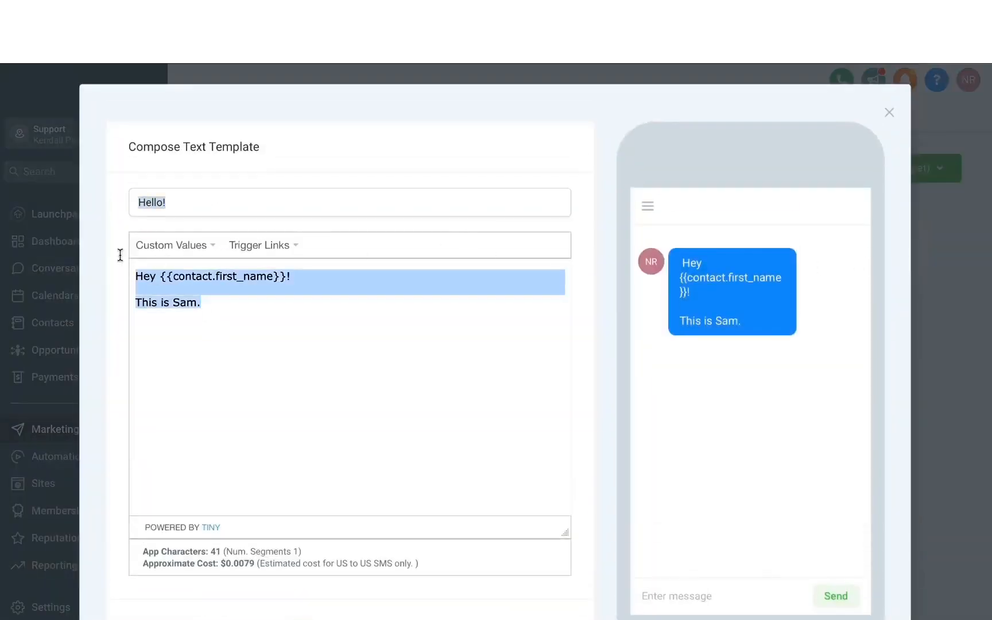
click(211, 240)
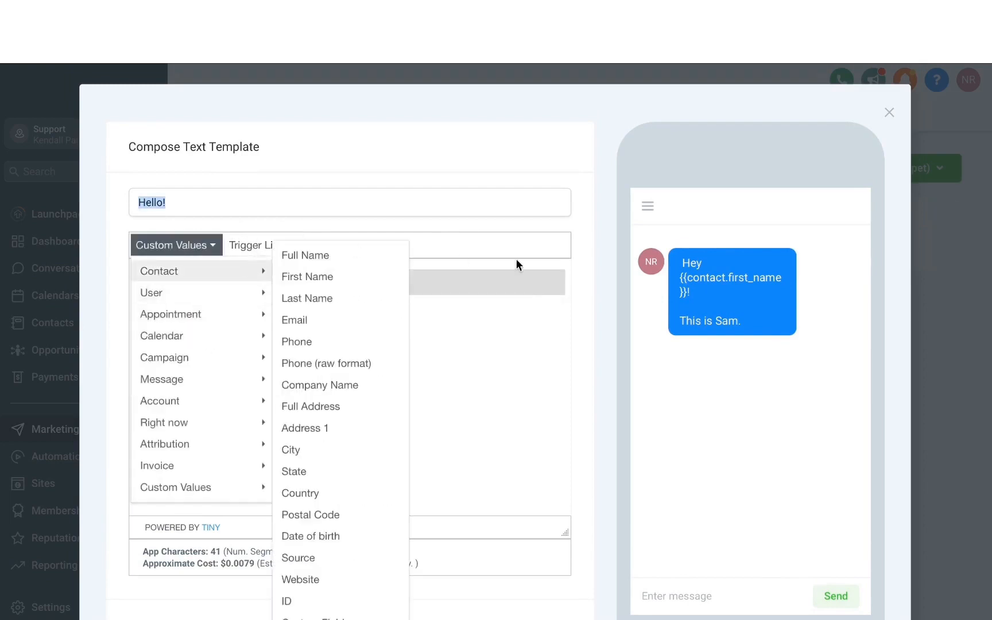
click(483, 321)
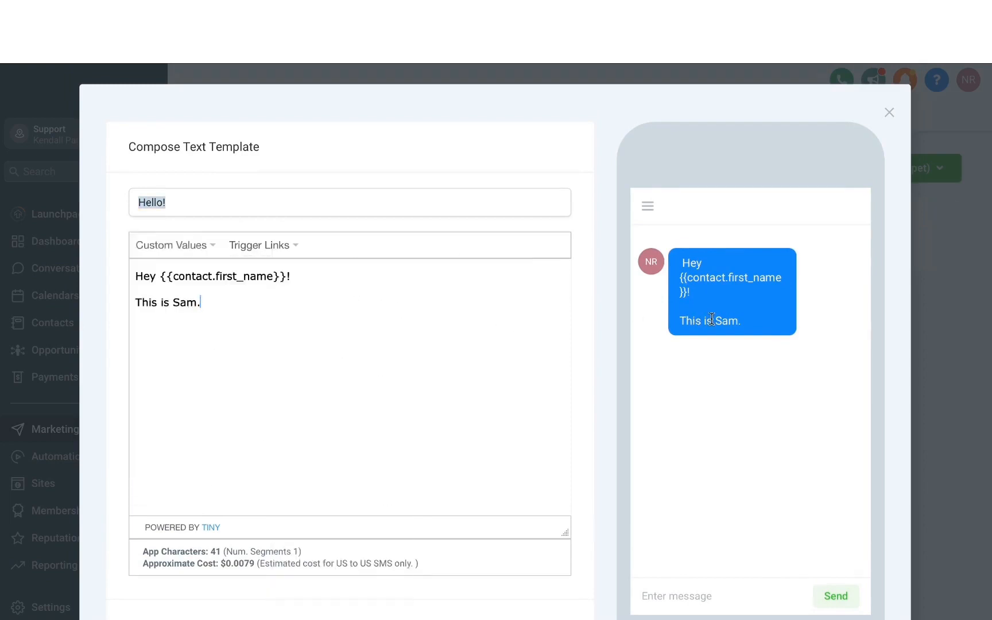
scroll(558, 297, down, 2)
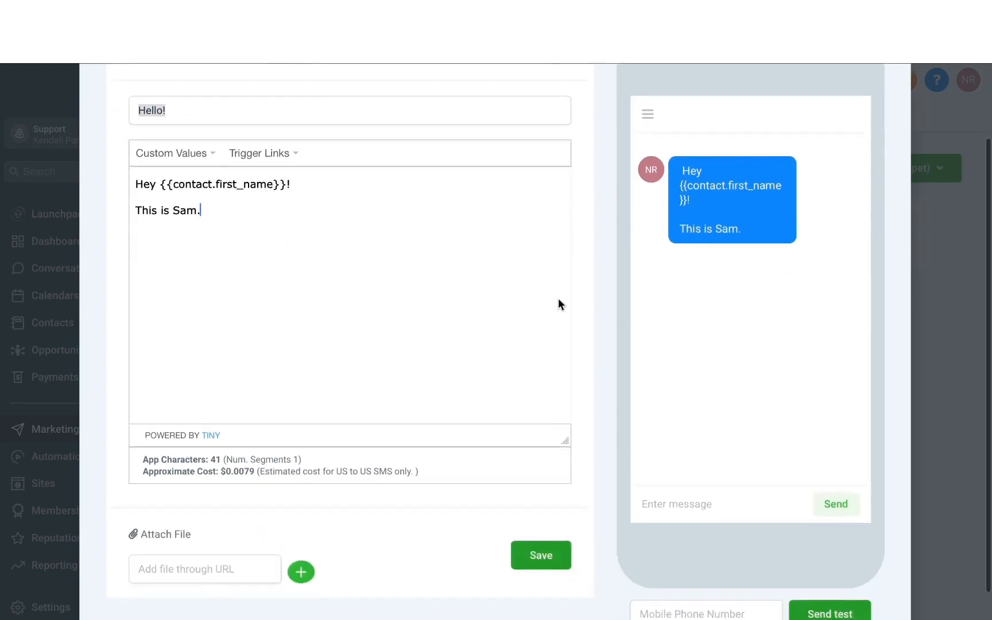
click(556, 555)
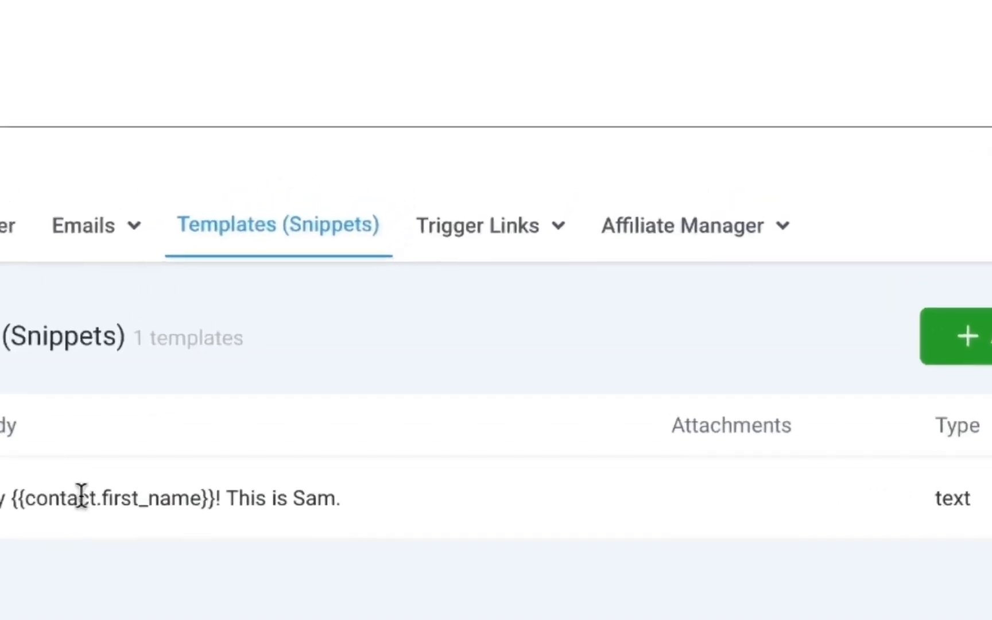
- Add a trigger link named "Marketing offer" with the link URL being marketer.com and save it
click(468, 233)
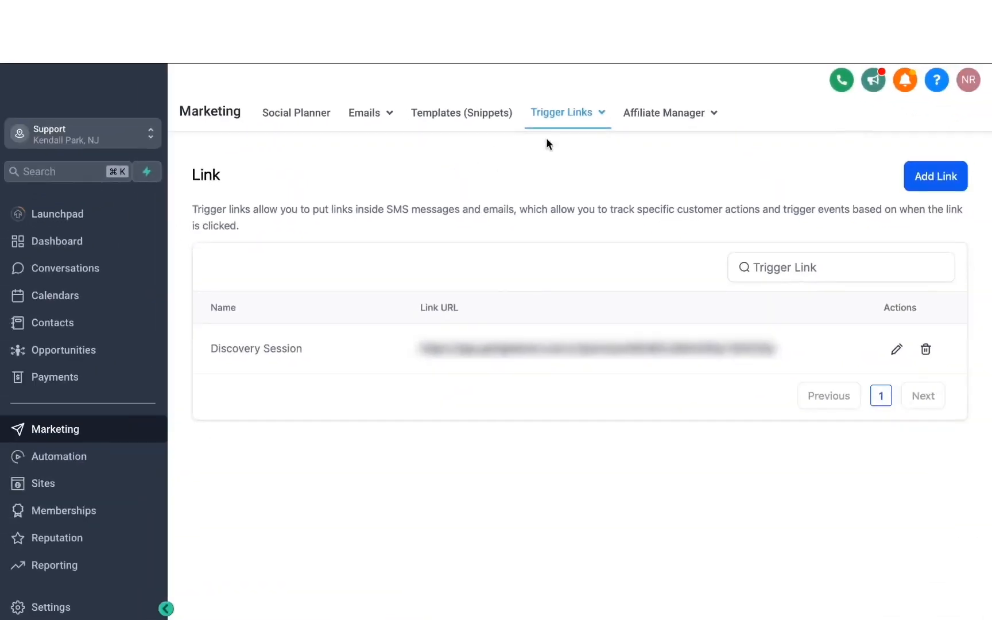
click(931, 178)
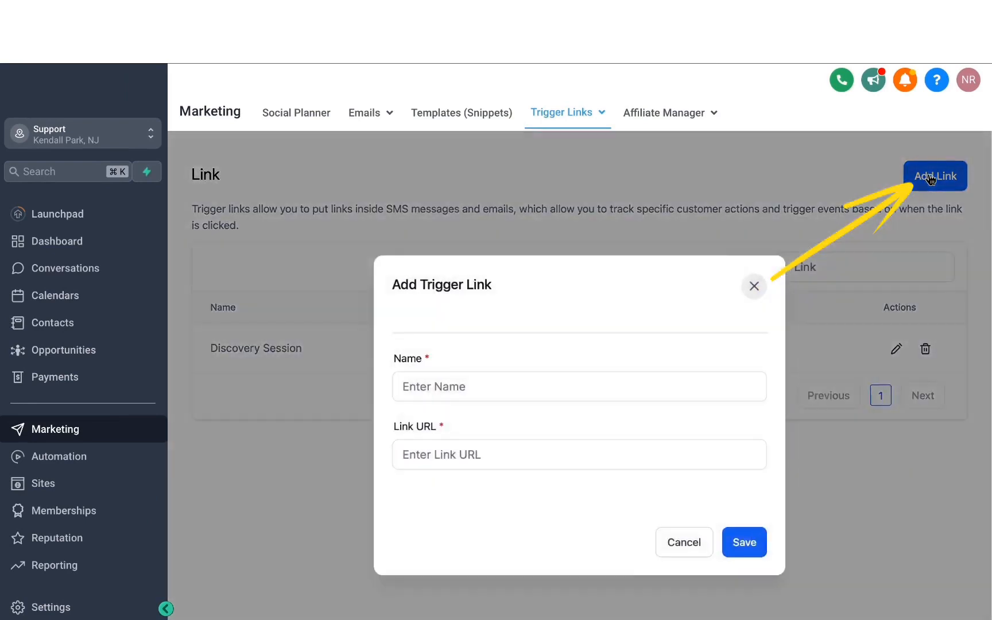
click(458, 387)
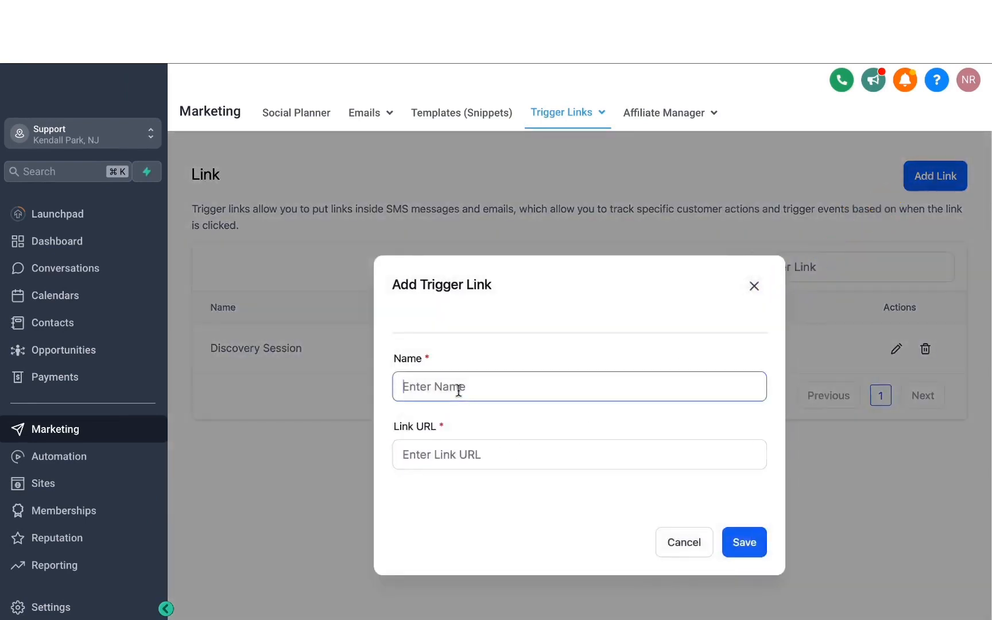
text(Marketing offer)
click(407, 455)
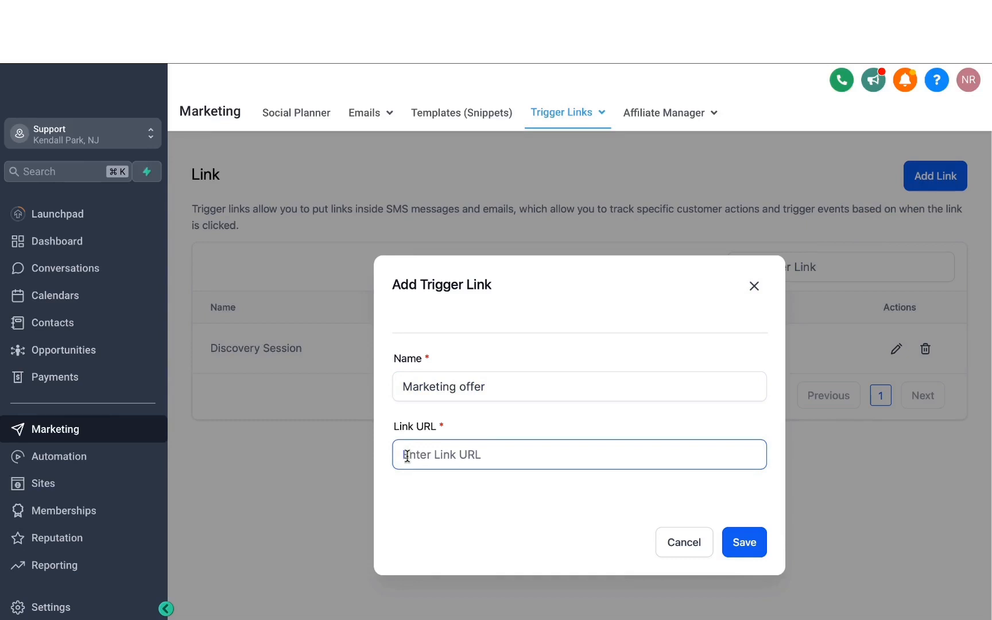
text(being marketer.com)
click(746, 550)
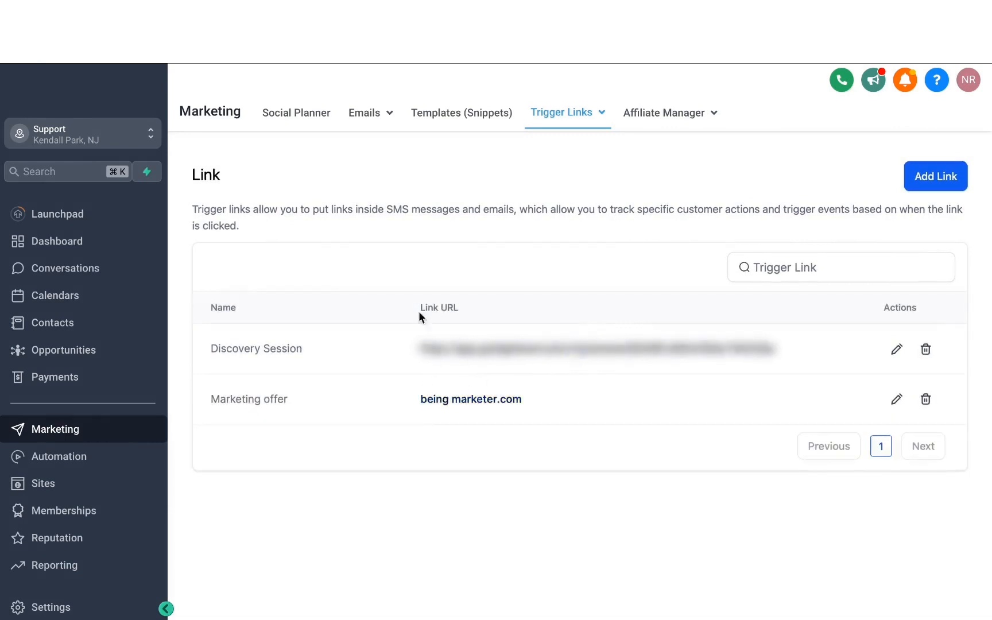
- Start a new text template (snippet), insert the Marketing offer trigger link into its message body, and select the inserted link code
click(447, 113)
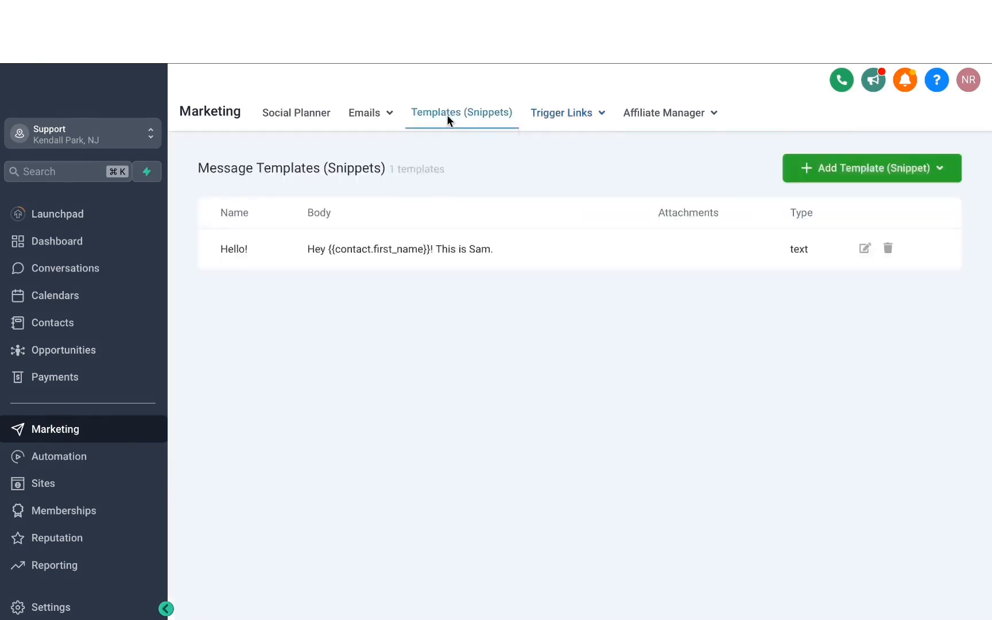
click(810, 172)
click(836, 208)
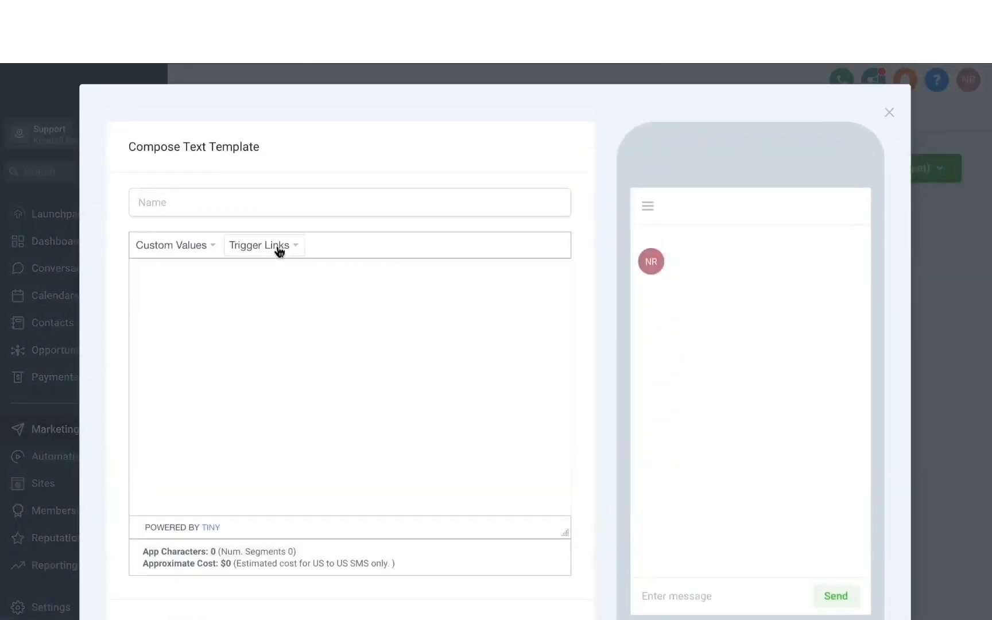
click(279, 251)
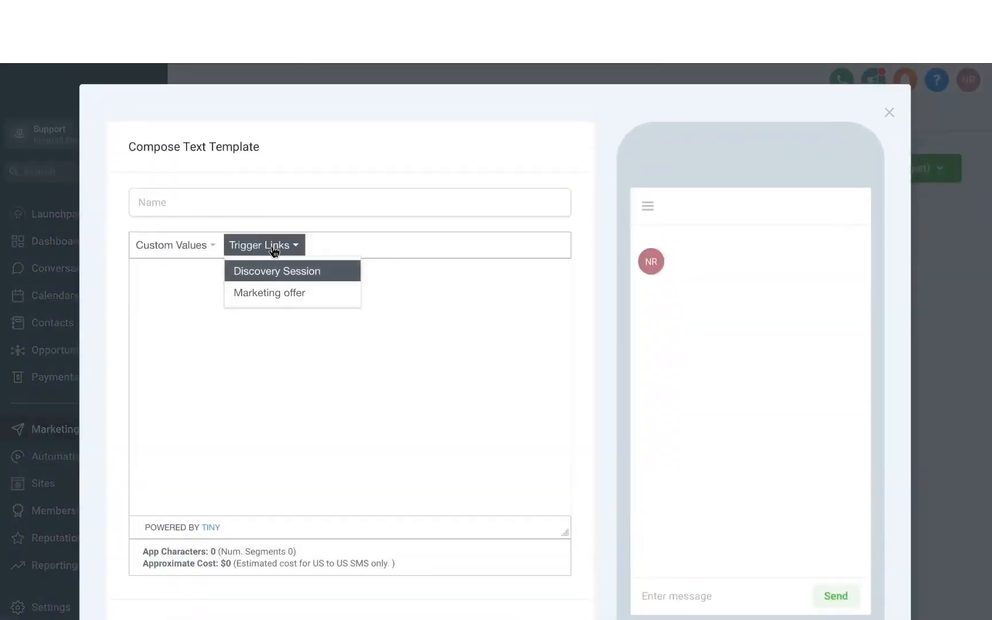
click(277, 295)
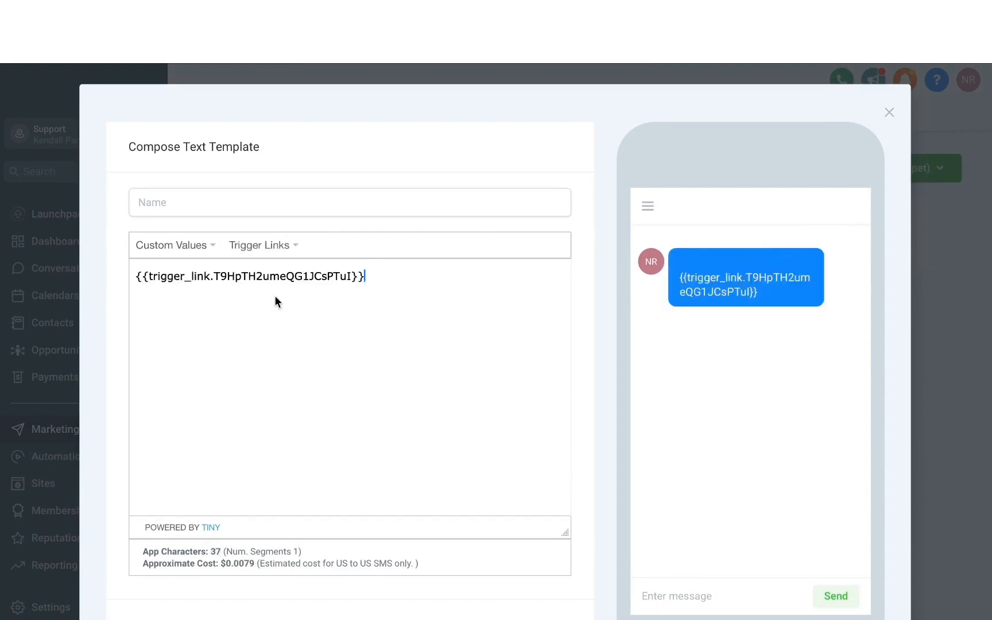
drag(404, 281, 158, 277)
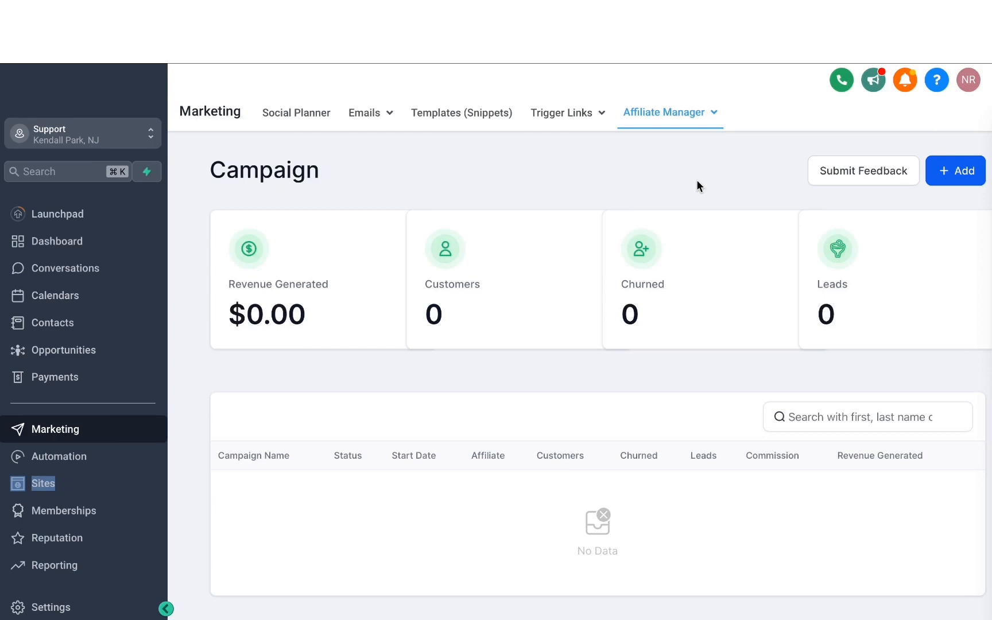
- Start a new affiliate campaign and name it MARKETING EBOOK AFFILIATE CAMPAIGN
click(950, 177)
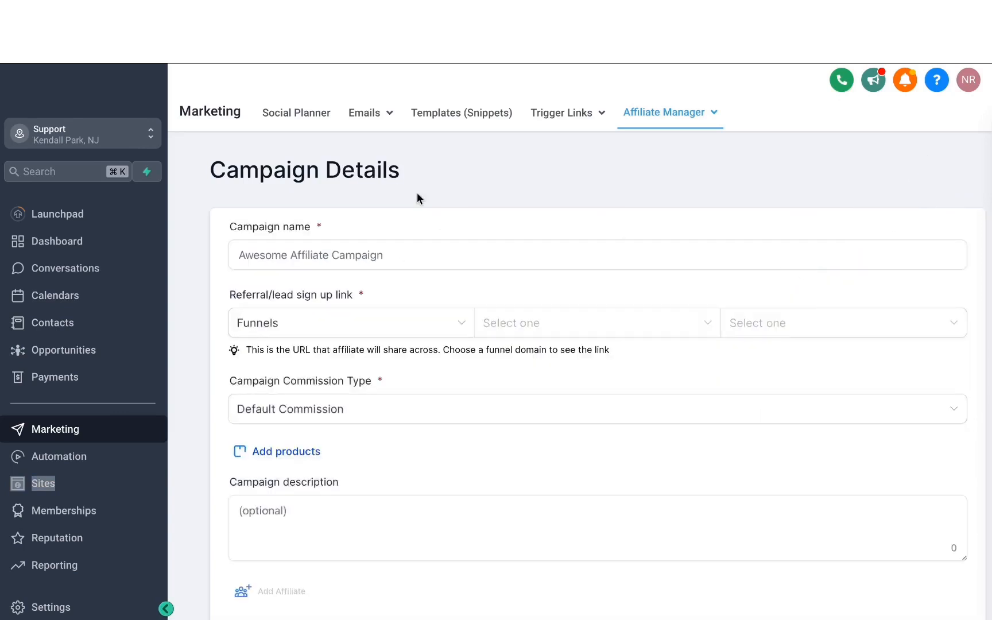
click(304, 259)
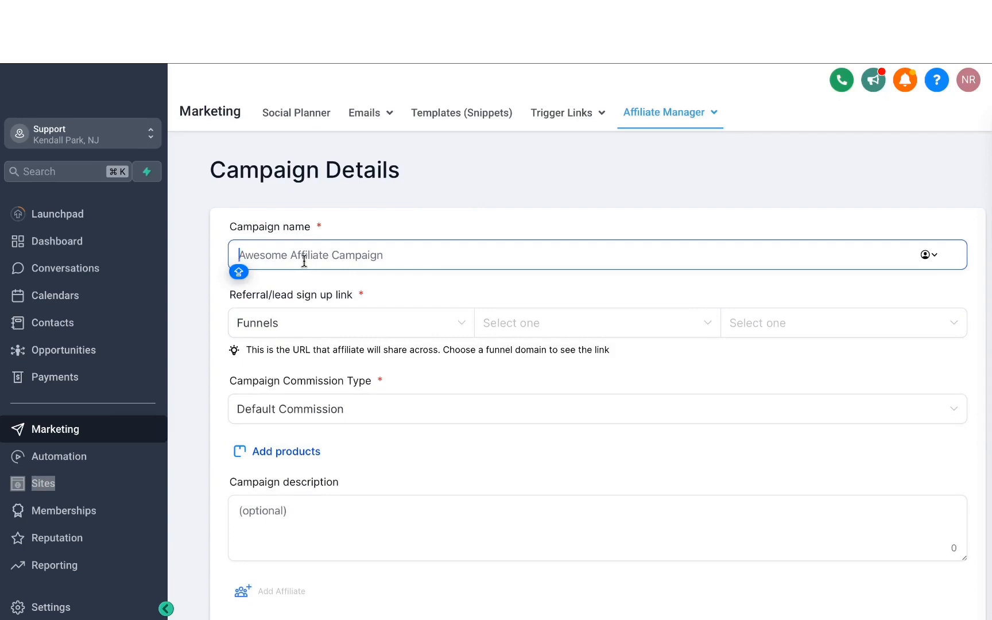
text(MARK)
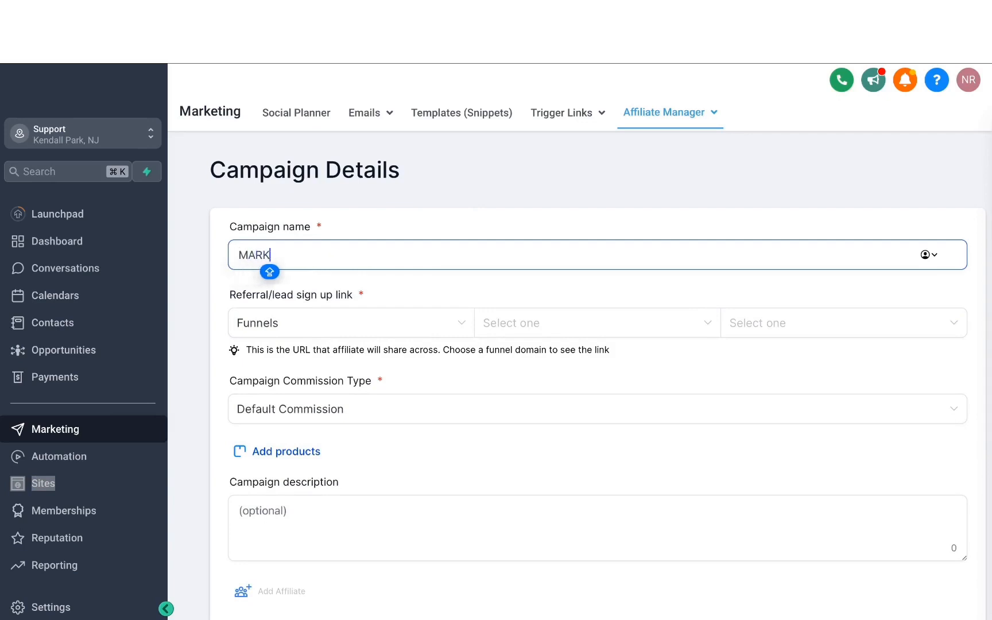
text(ETING EBOOK AFFILIATE CAMPAIGN)
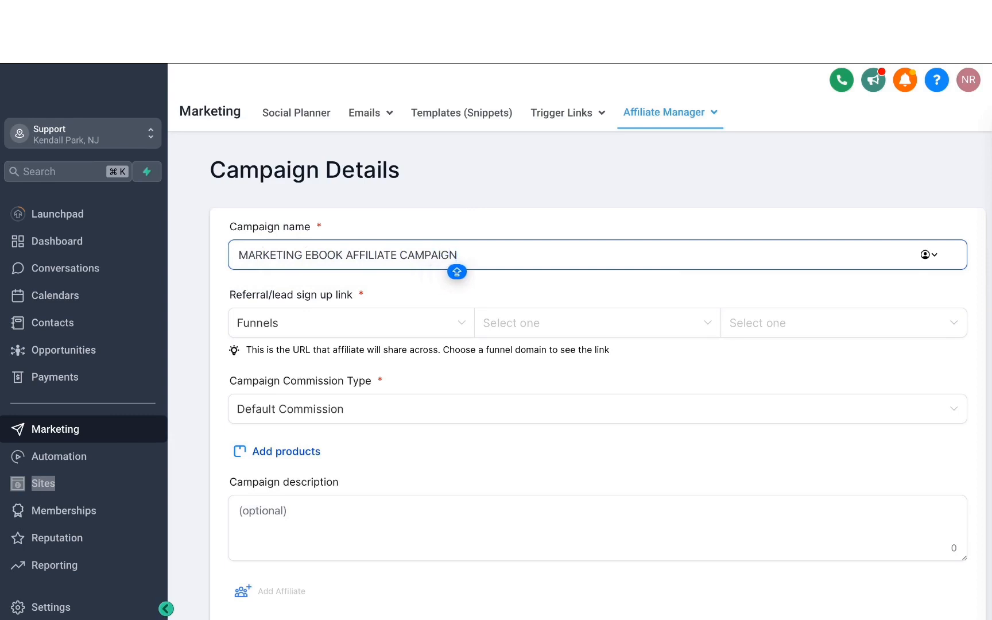
- Set the campaign's referral sign-up link to the MARKETING EBOOK $100 funnel with its OPT-IN page
click(289, 326)
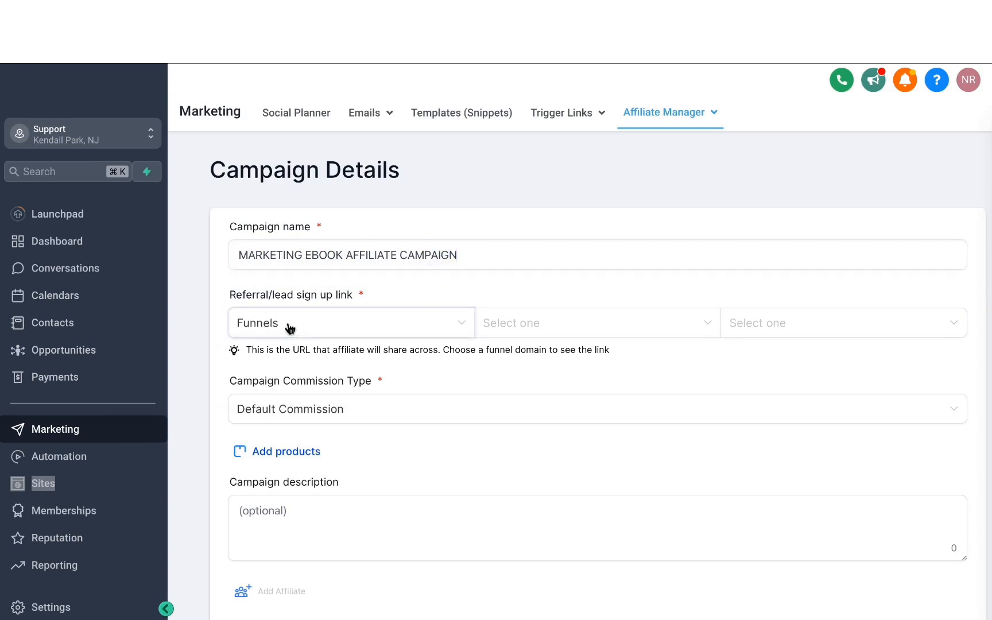
click(389, 293)
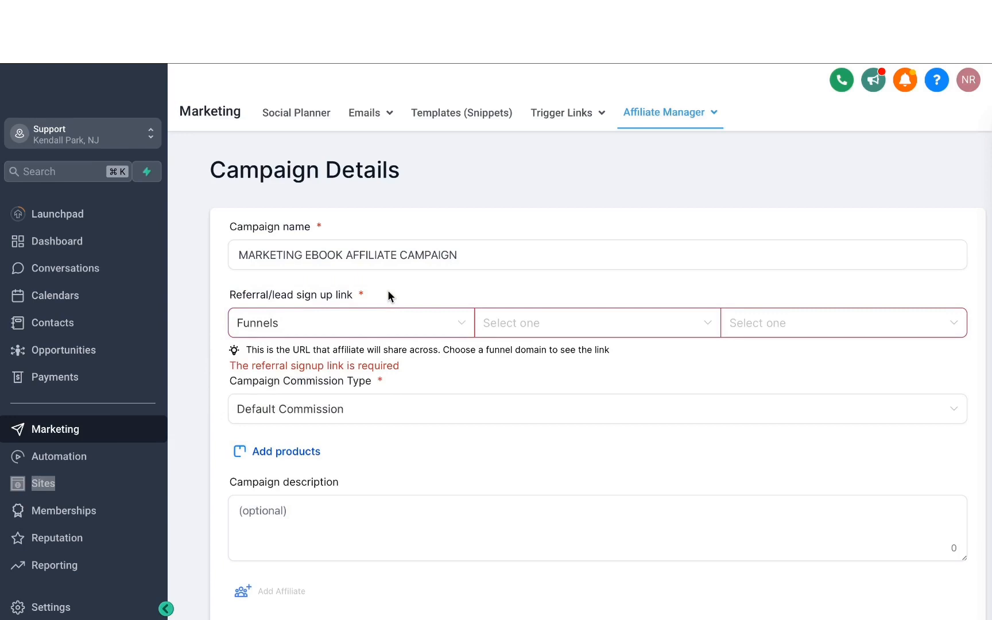
click(492, 328)
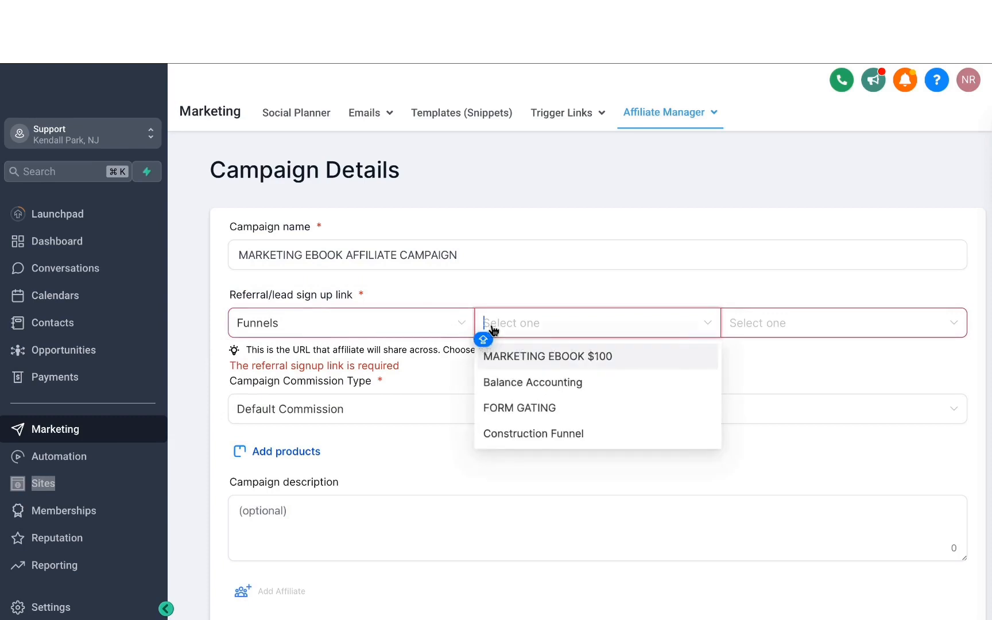
click(526, 359)
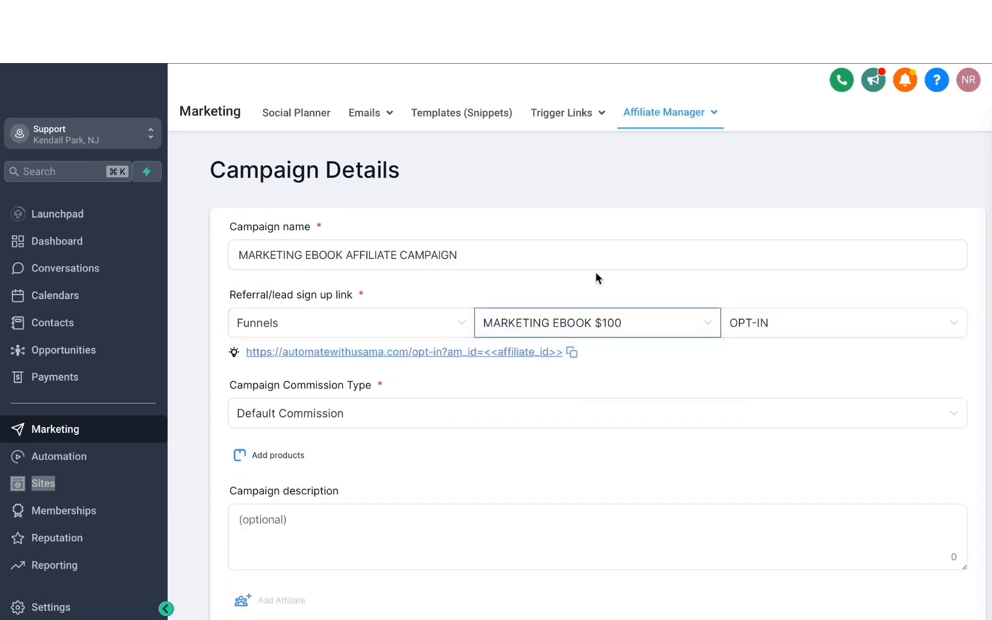
click(778, 323)
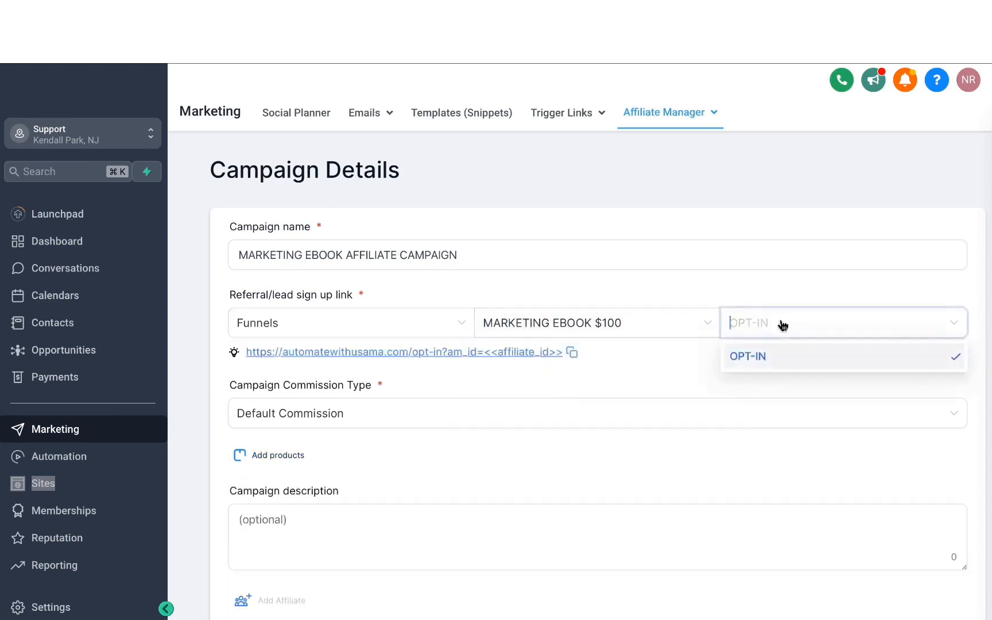
click(761, 363)
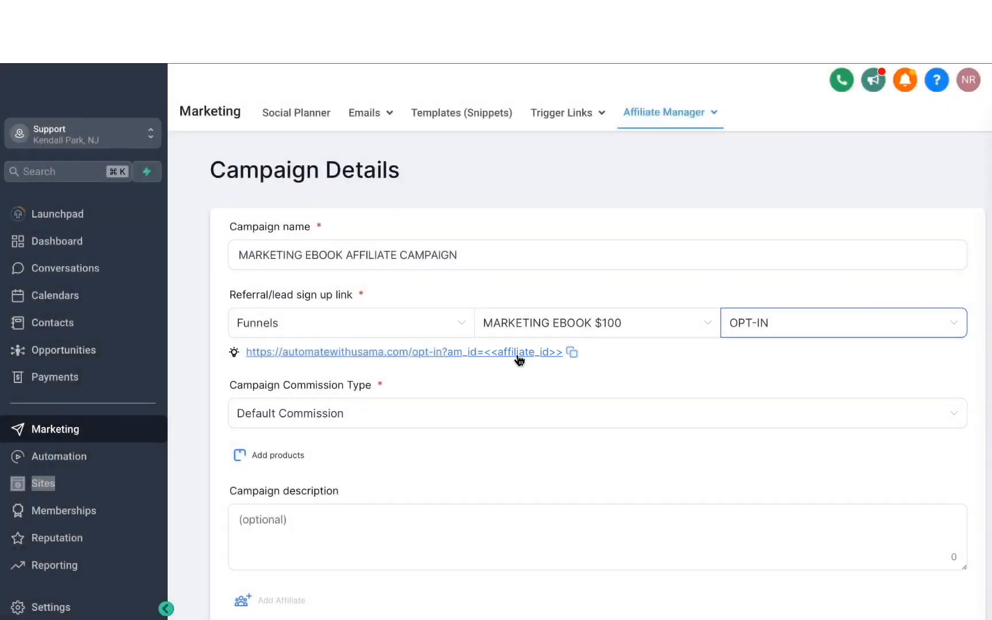
- Set the campaign commission type to Product Based Commission and add the Marketing Ebook product
click(324, 424)
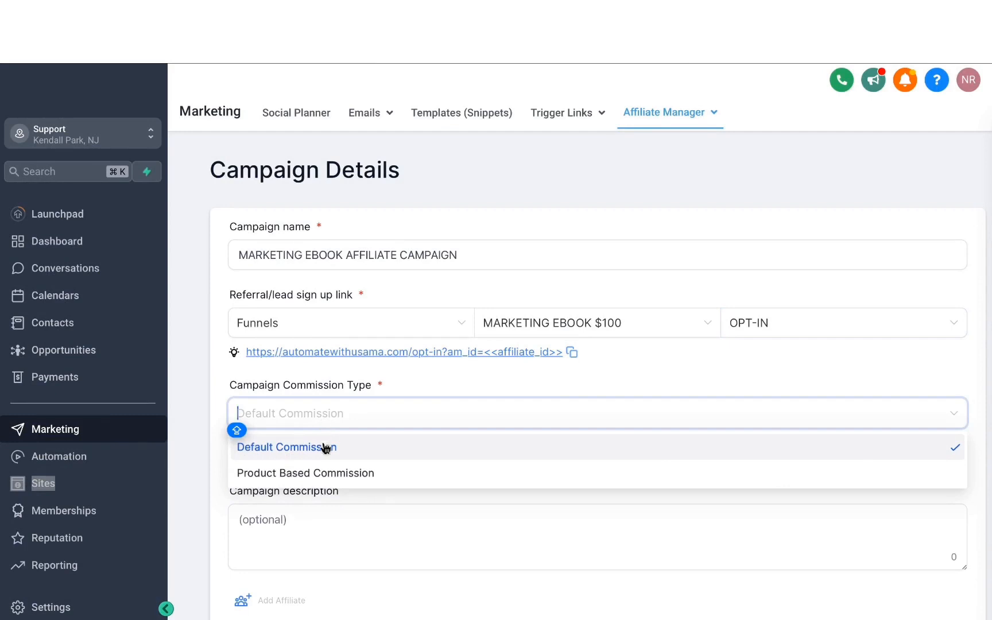
click(328, 473)
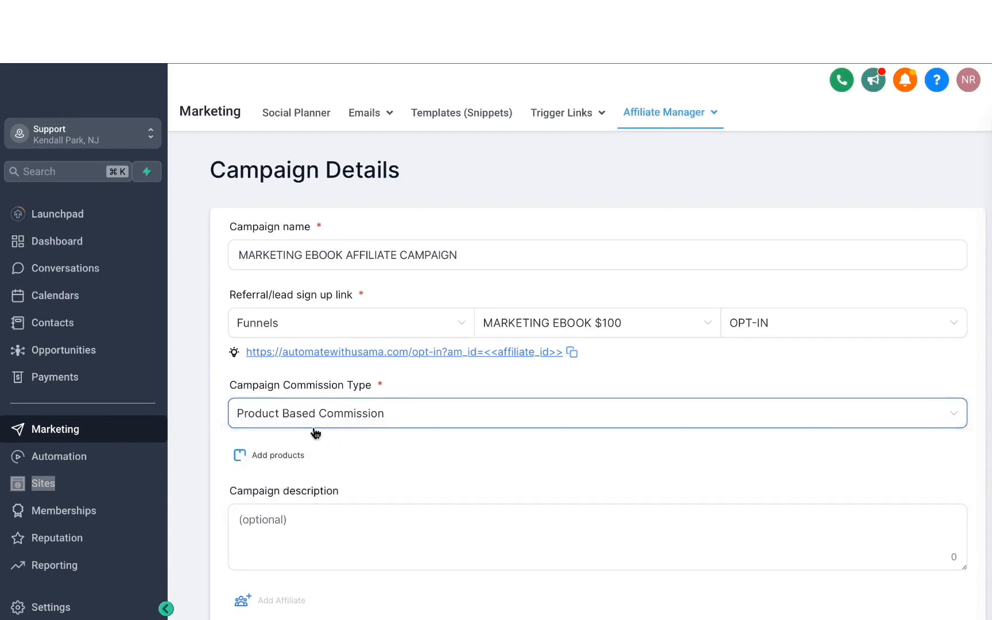
click(298, 456)
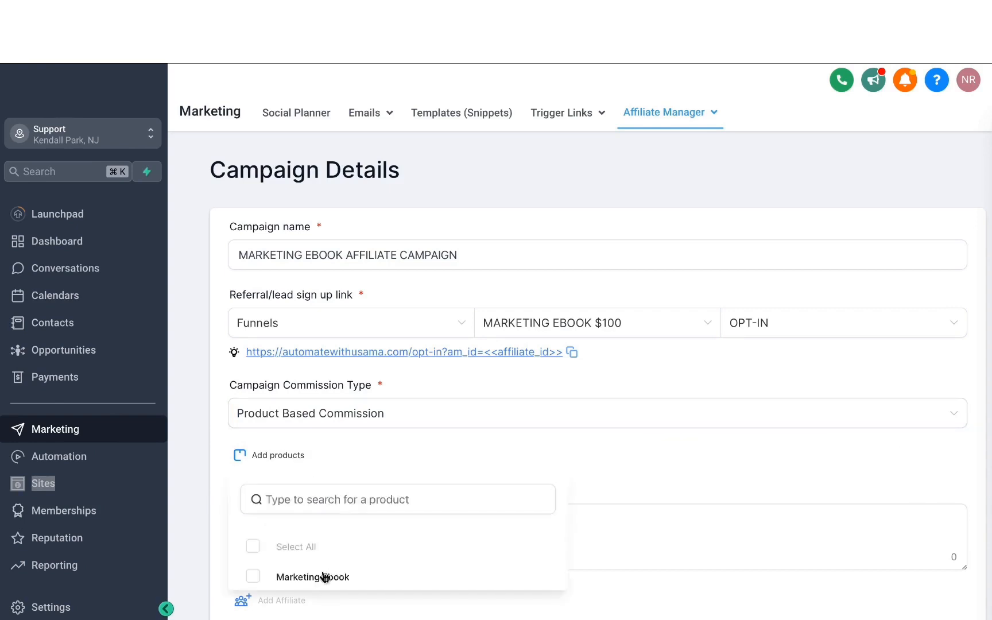
click(254, 577)
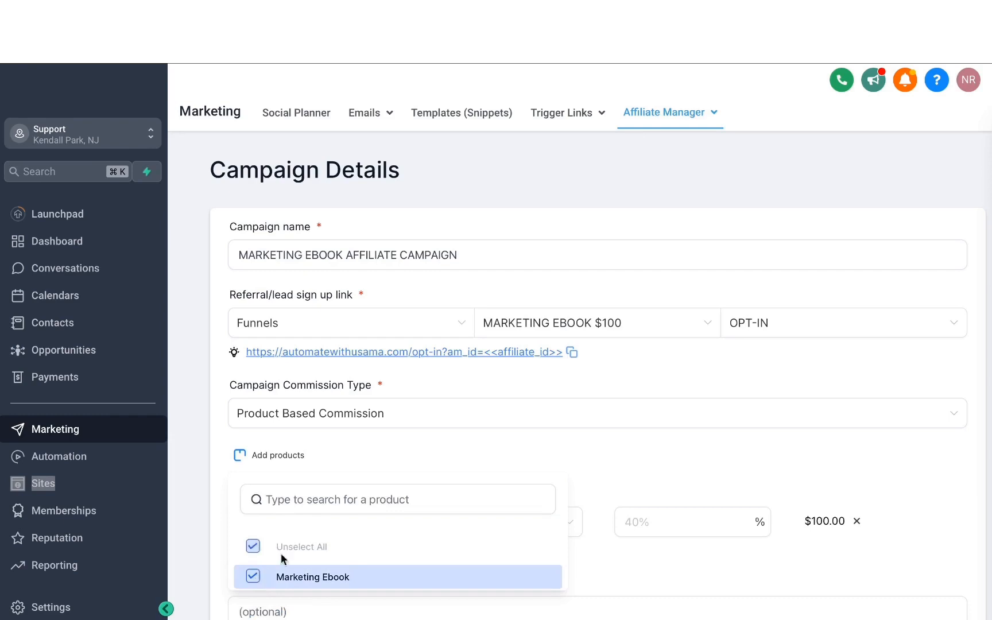
click(454, 471)
- Keep Percentage Commission for the Marketing Ebook product and set its rate to 20%
scroll(454, 470, down, 2)
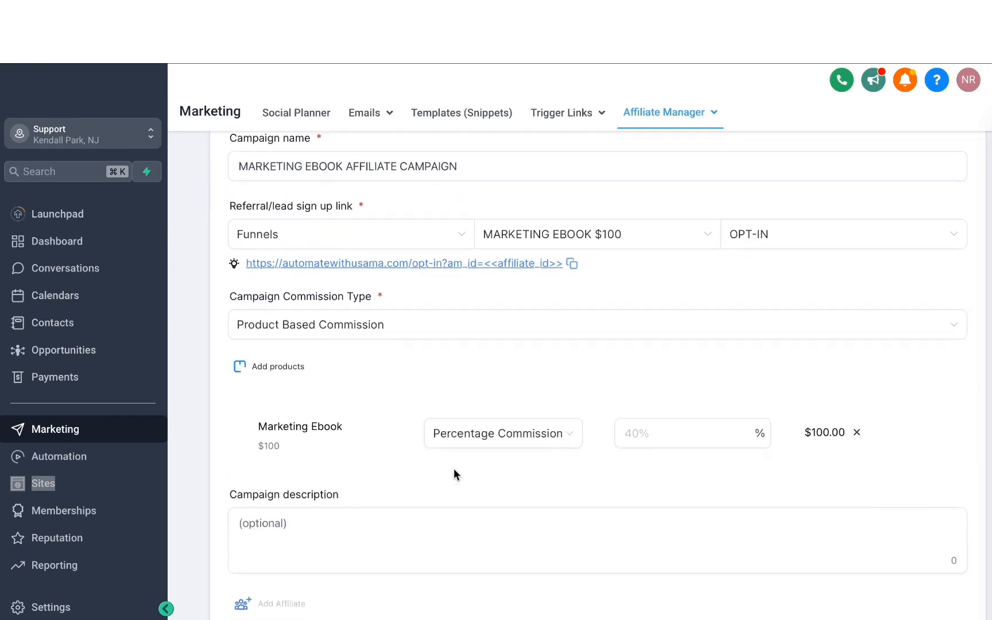
click(497, 446)
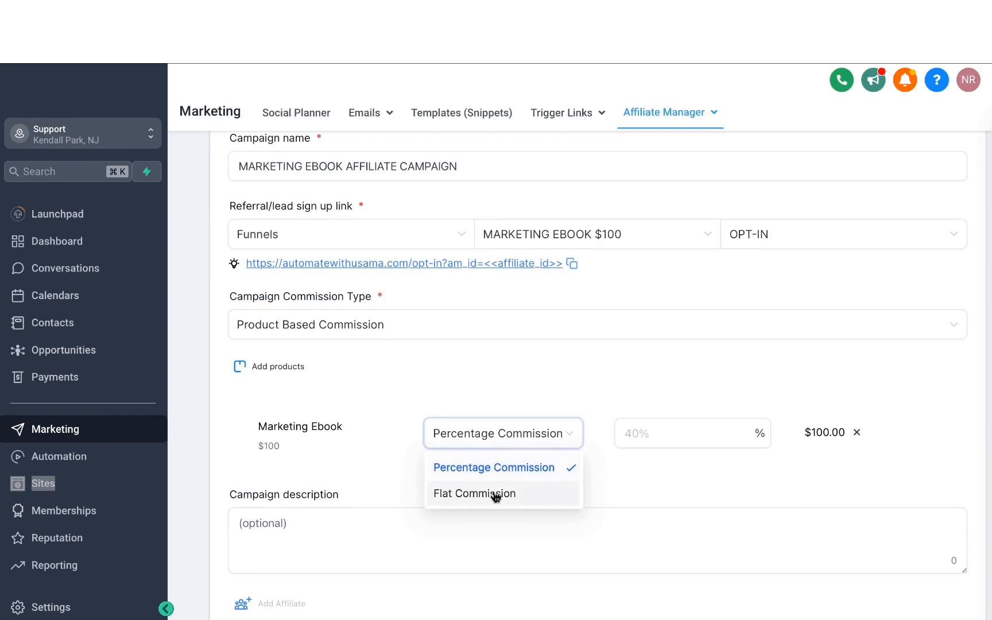
click(631, 438)
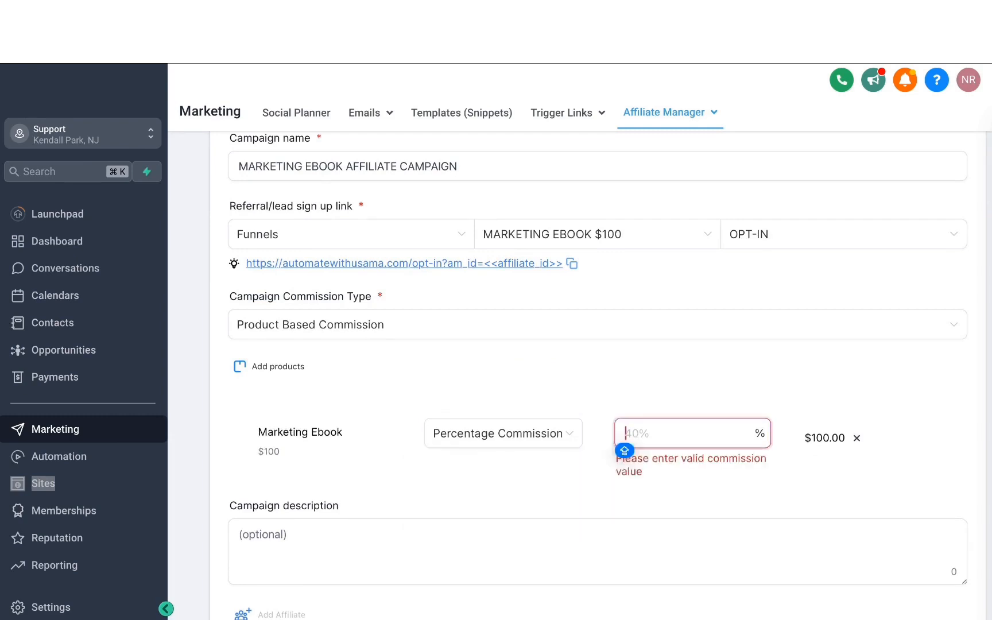
text(20)
click(669, 344)
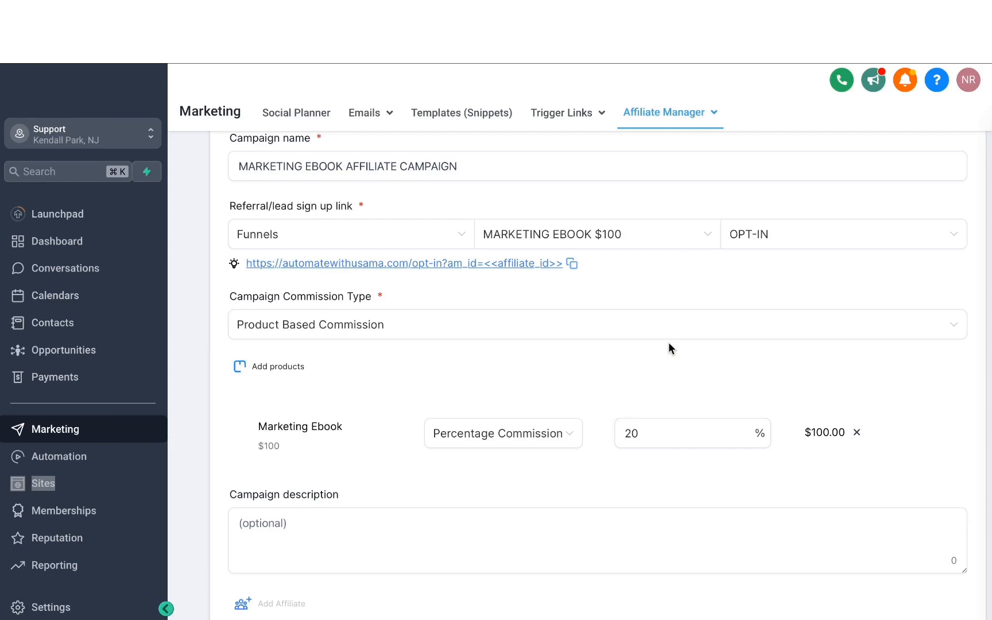
- Leave the optional campaign description empty and set the pay-out frequency to Pay - 30
scroll(668, 341, down, 2)
click(265, 423)
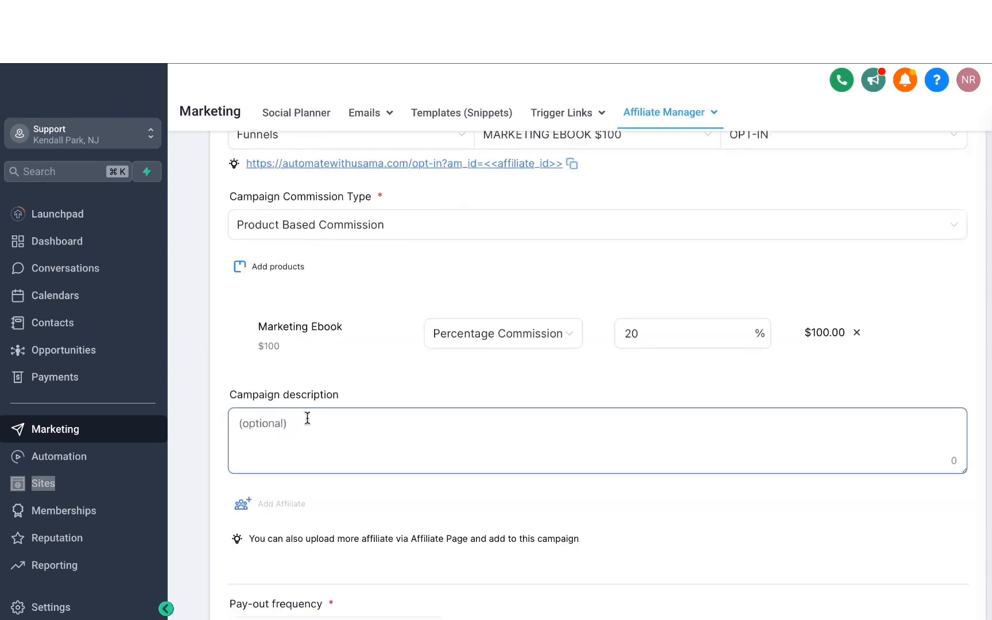
scroll(293, 425, down, 2)
scroll(293, 420, down, 1)
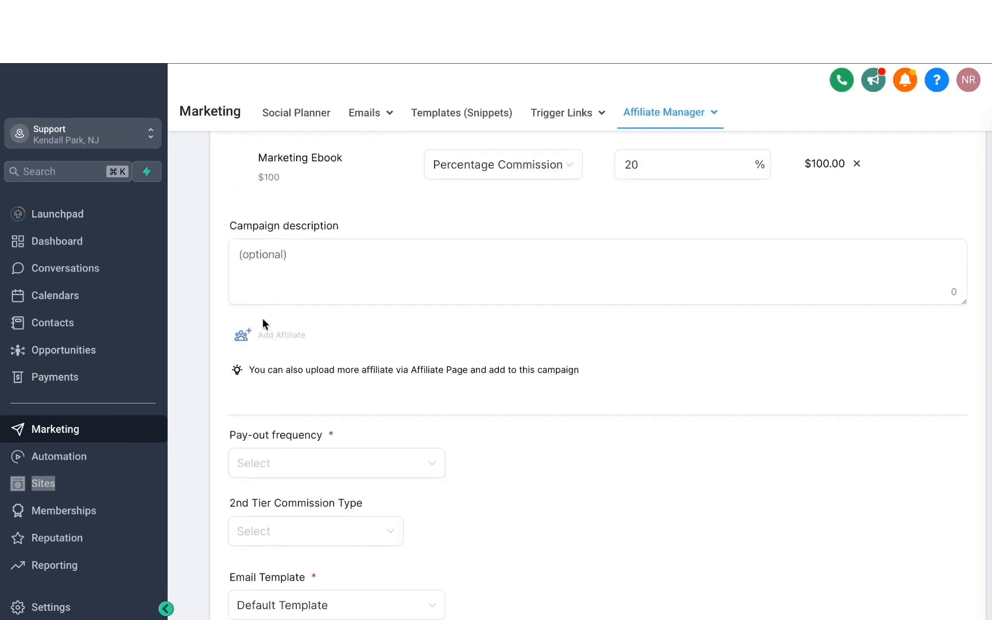
scroll(287, 346, down, 1)
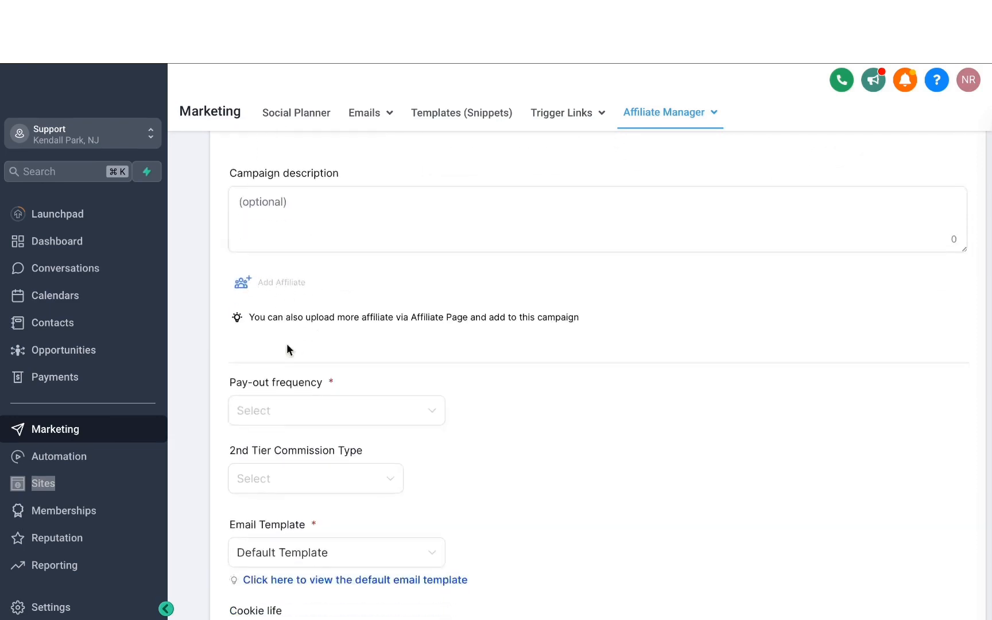
scroll(287, 347, down, 1)
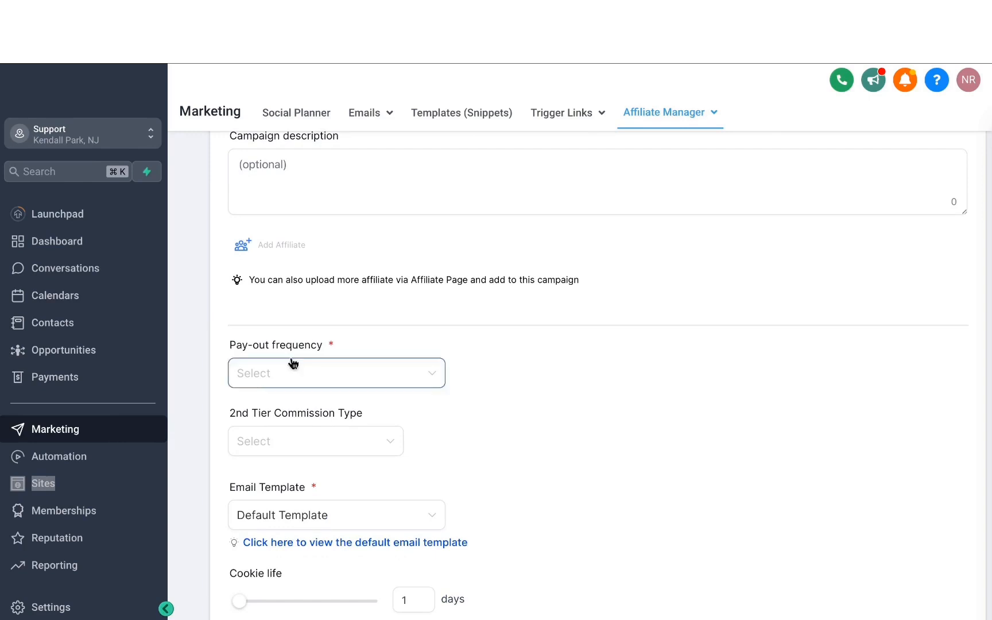
click(292, 363)
click(282, 441)
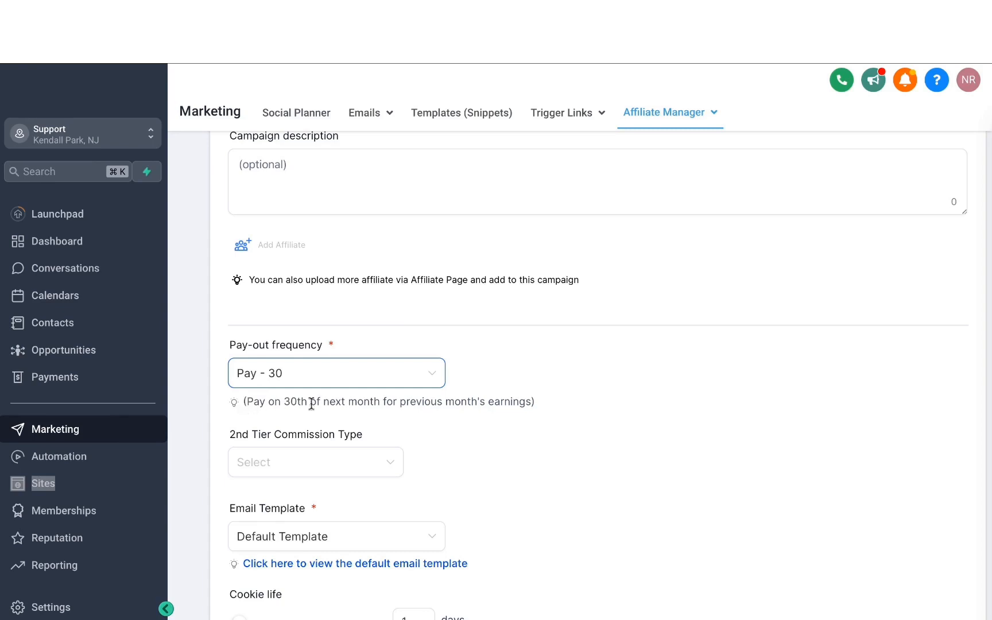
- Check the available 2nd tier commission types and leave the field unset
scroll(321, 401, down, 3)
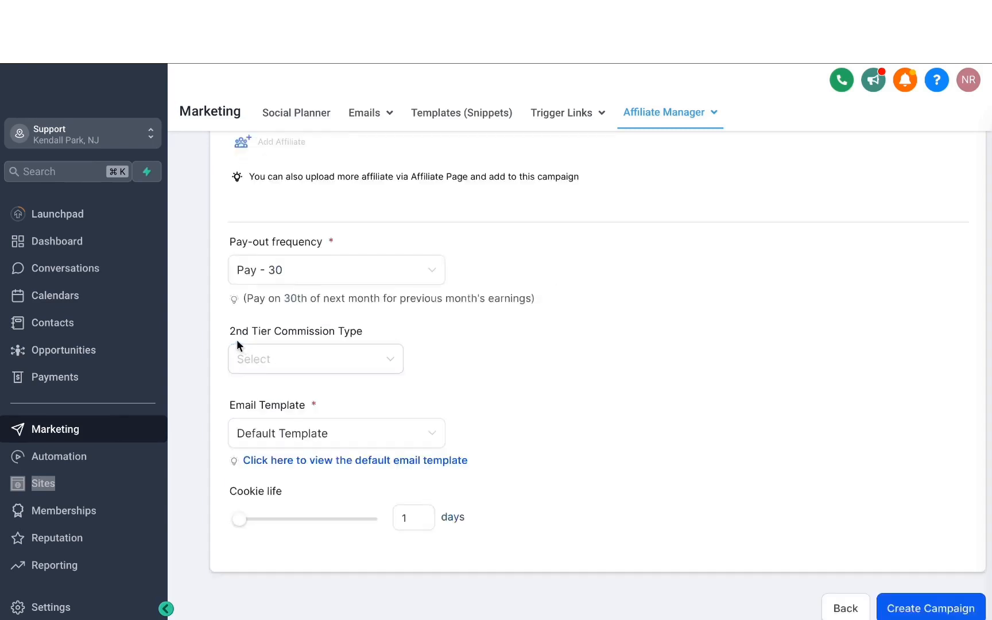
click(313, 348)
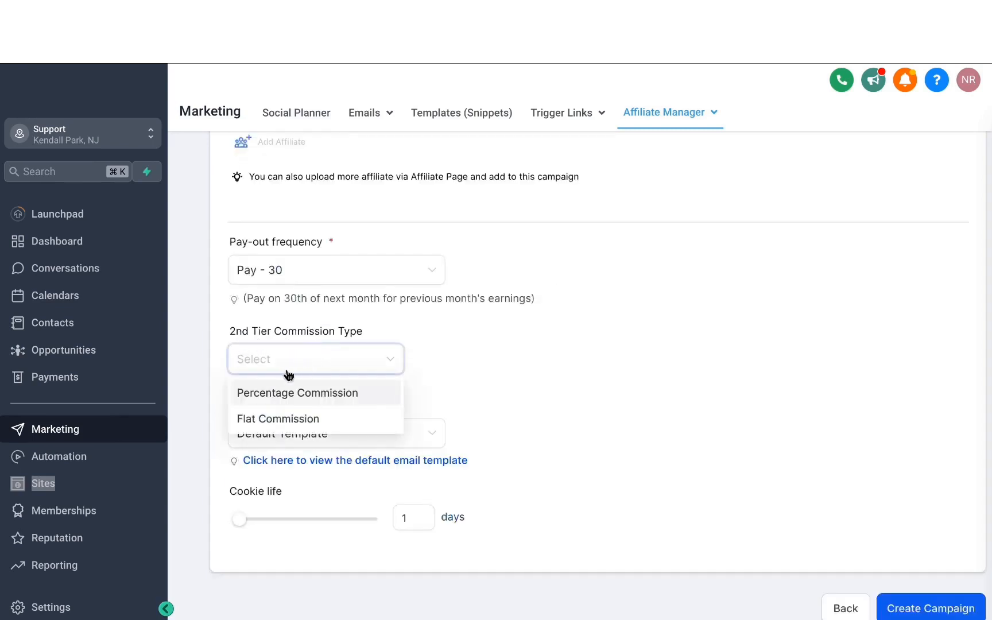
click(420, 341)
- Preview the default affiliate email template, read through its content, and close the preview
scroll(414, 379, down, 1)
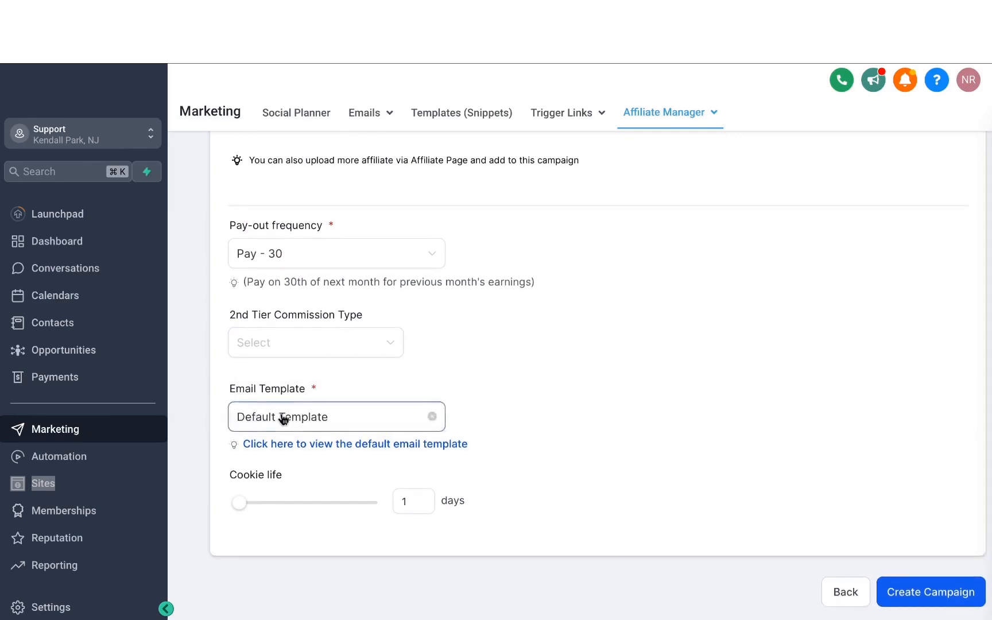
click(339, 445)
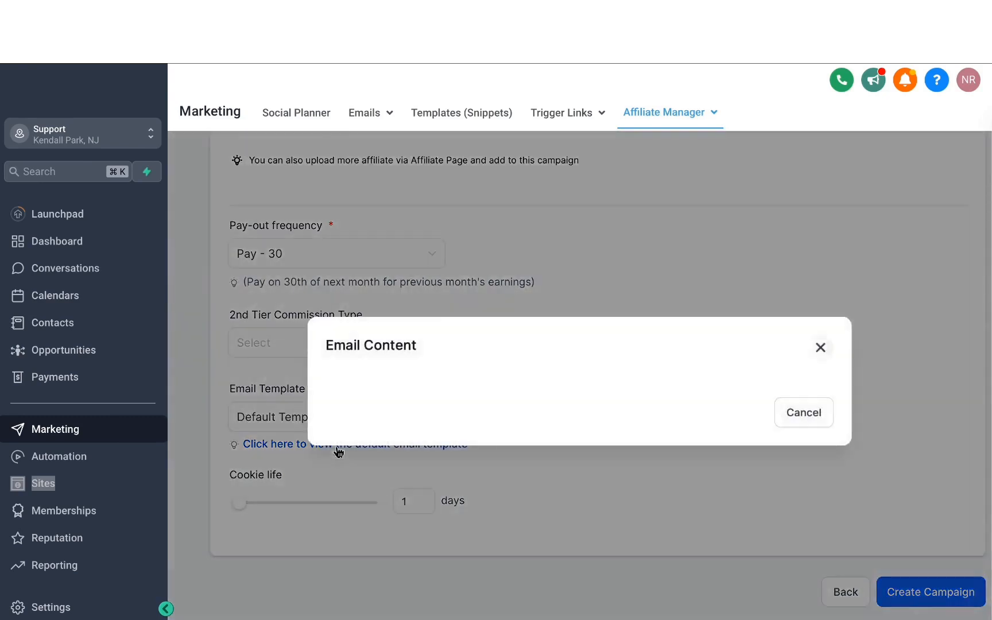
scroll(452, 203, down, 3)
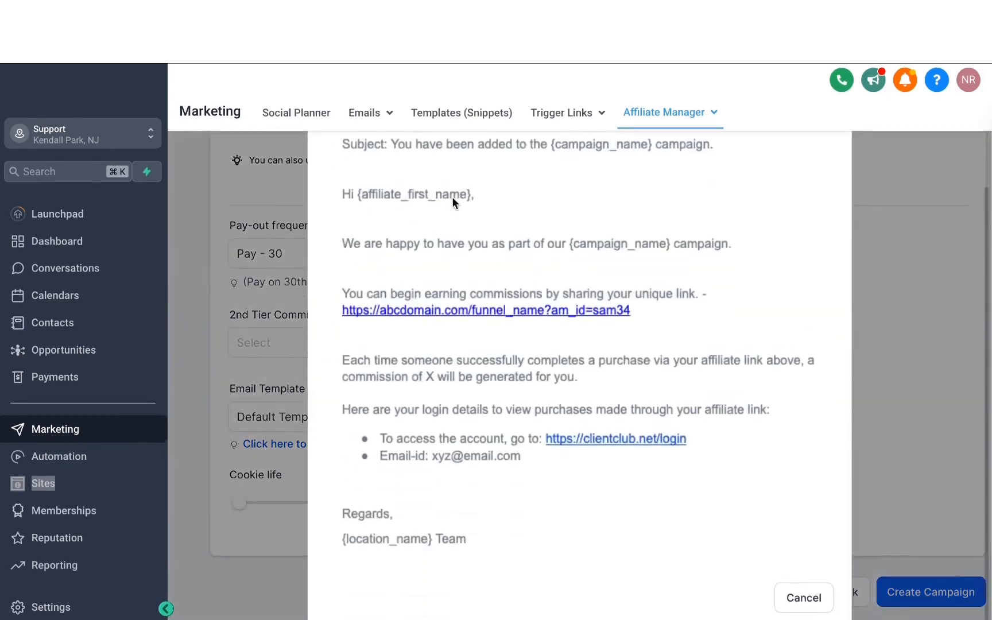
scroll(452, 203, up, 3)
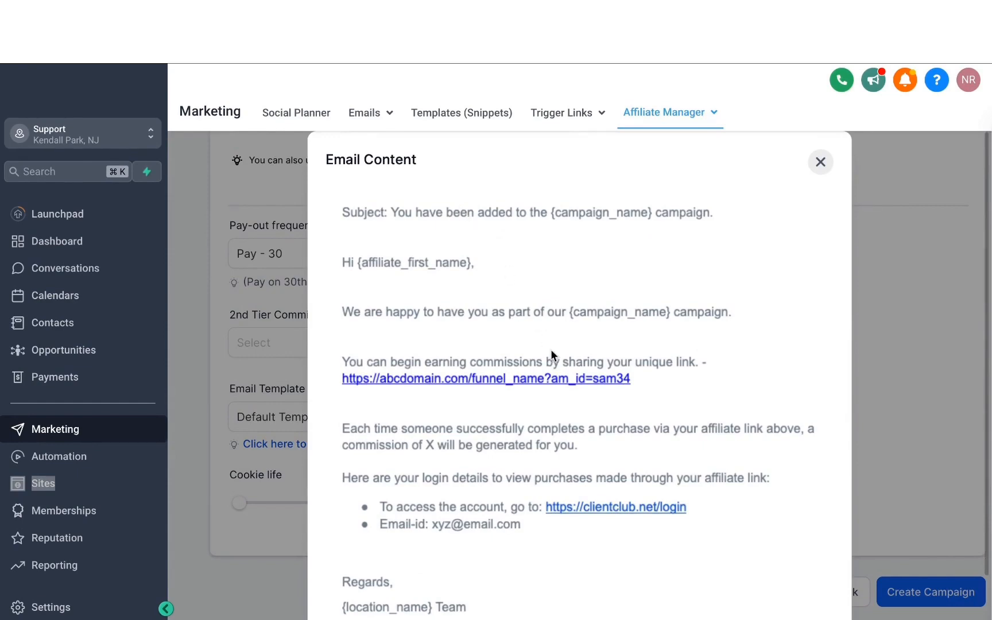
click(820, 162)
click(409, 351)
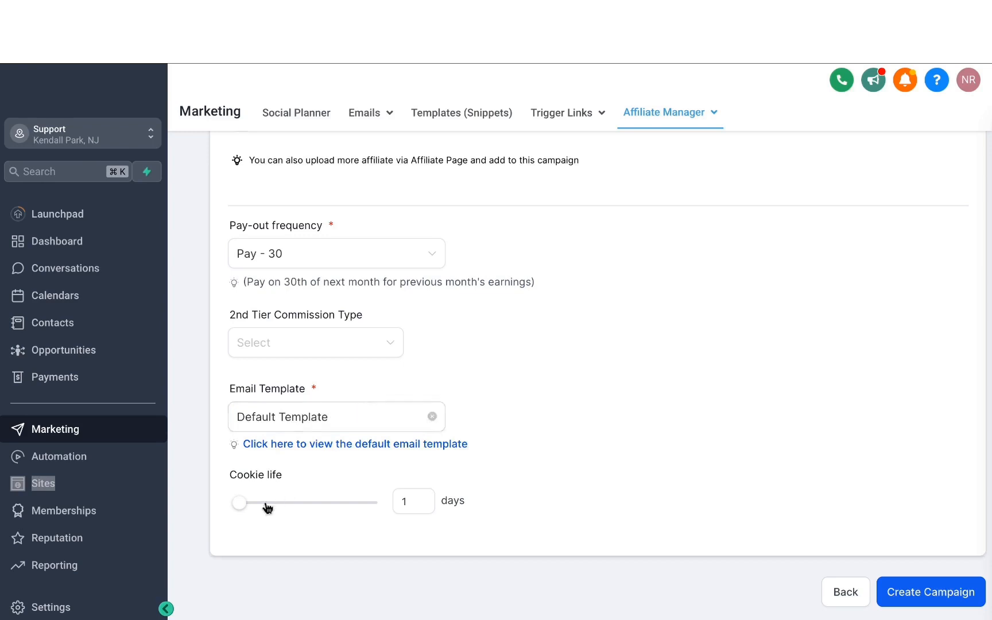
- Set the cookie life to 30 days and create the affiliate campaign
mouse_move(242, 505)
drag(241, 506, 278, 503)
double_click(421, 501)
text(30)
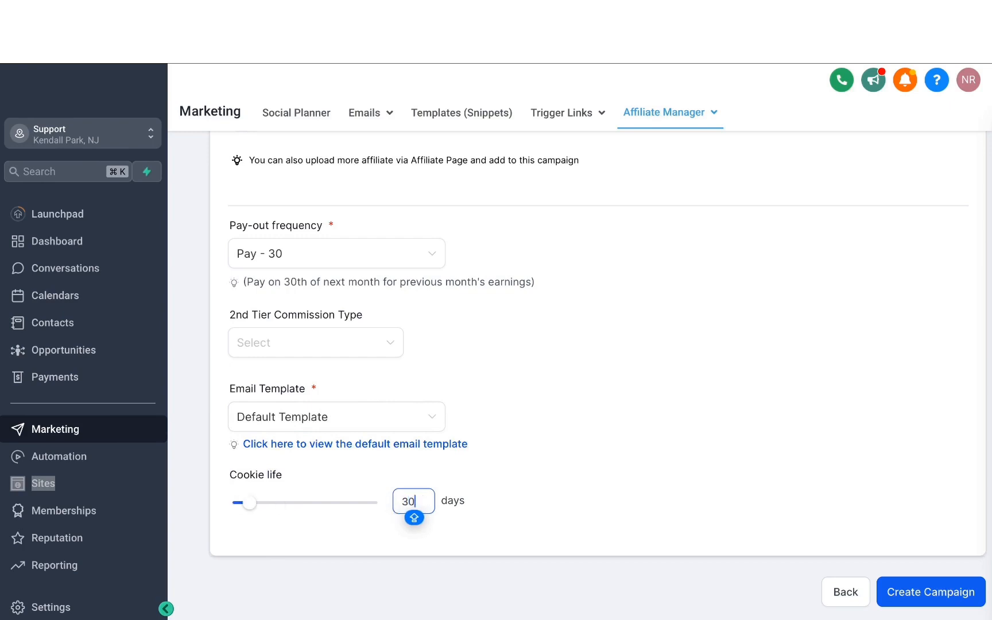
click(531, 444)
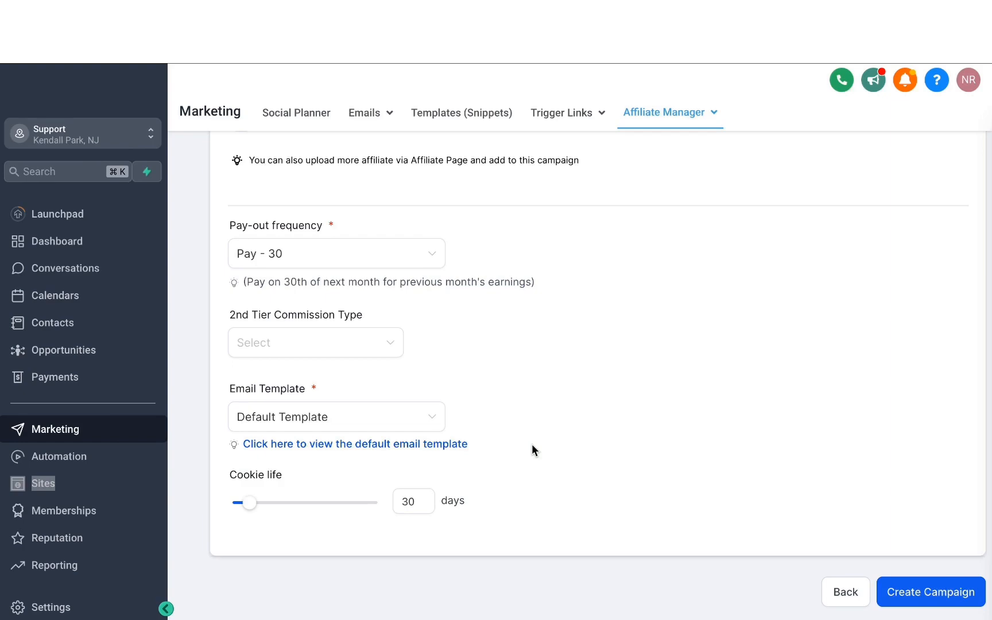
drag(531, 444, 642, 399)
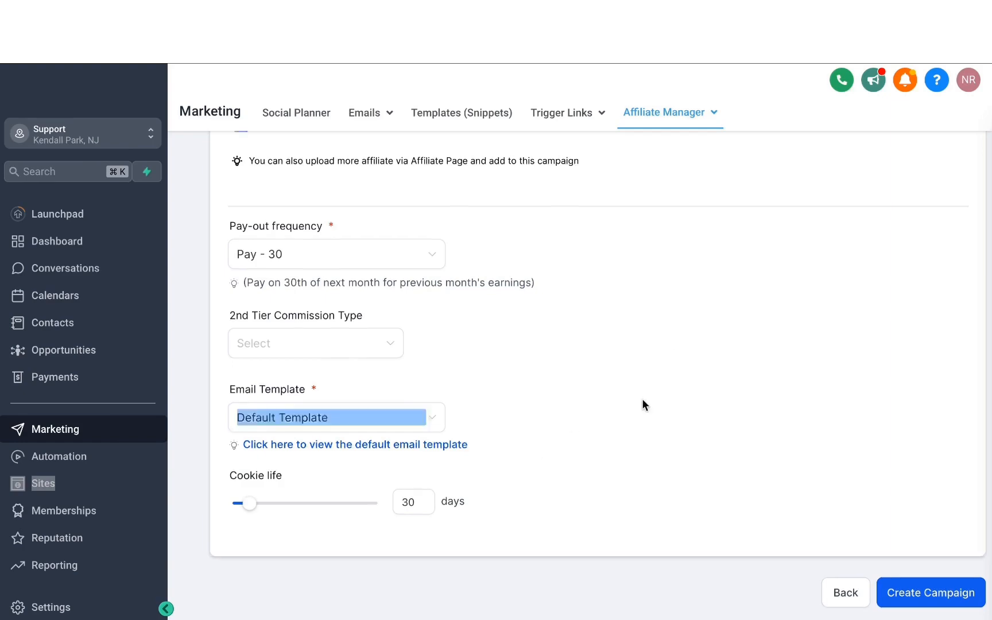
scroll(641, 399, up, 7)
scroll(642, 398, down, 7)
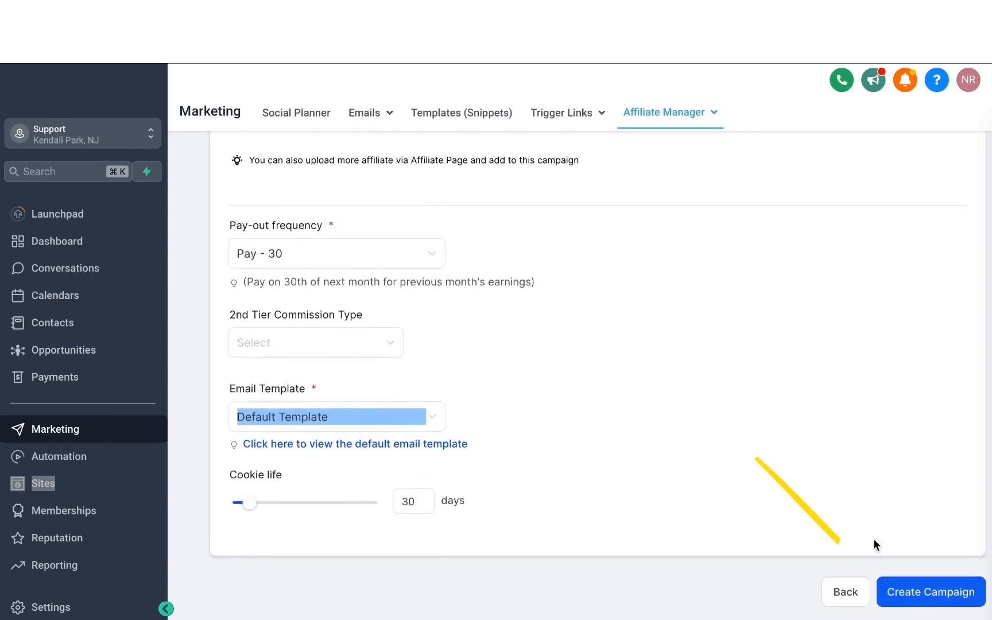
click(916, 597)
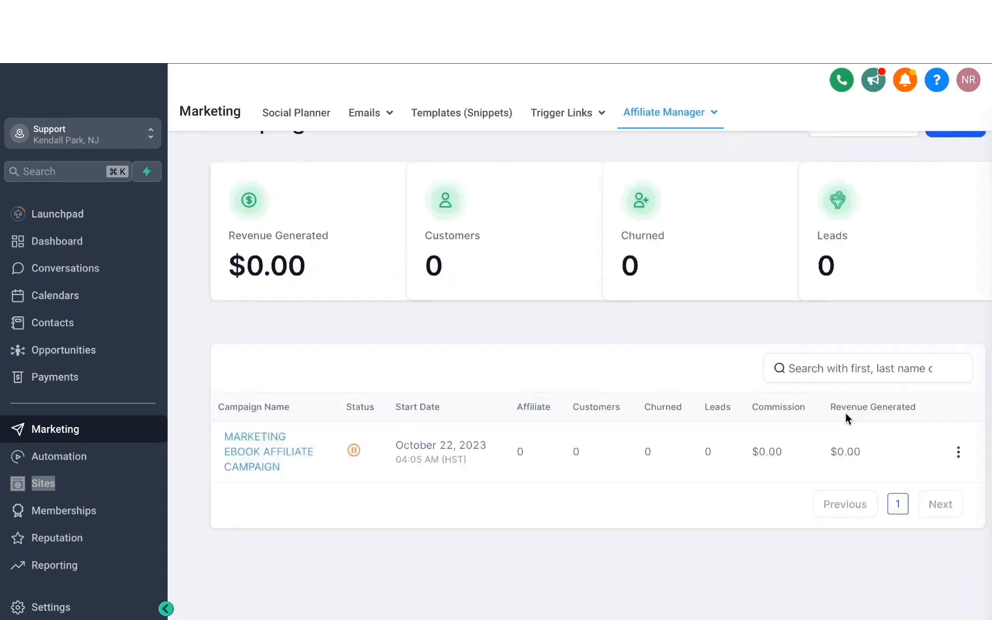
- Try to activate the marketing ebook affiliate campaign by changing its status, and dismiss the dialog
scroll(845, 412, up, 1)
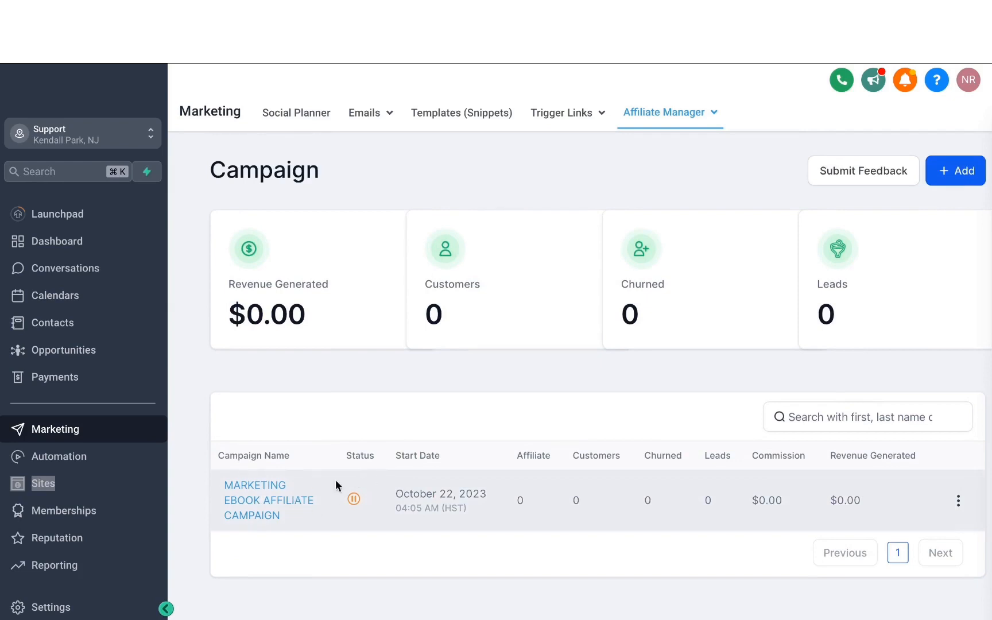
click(355, 499)
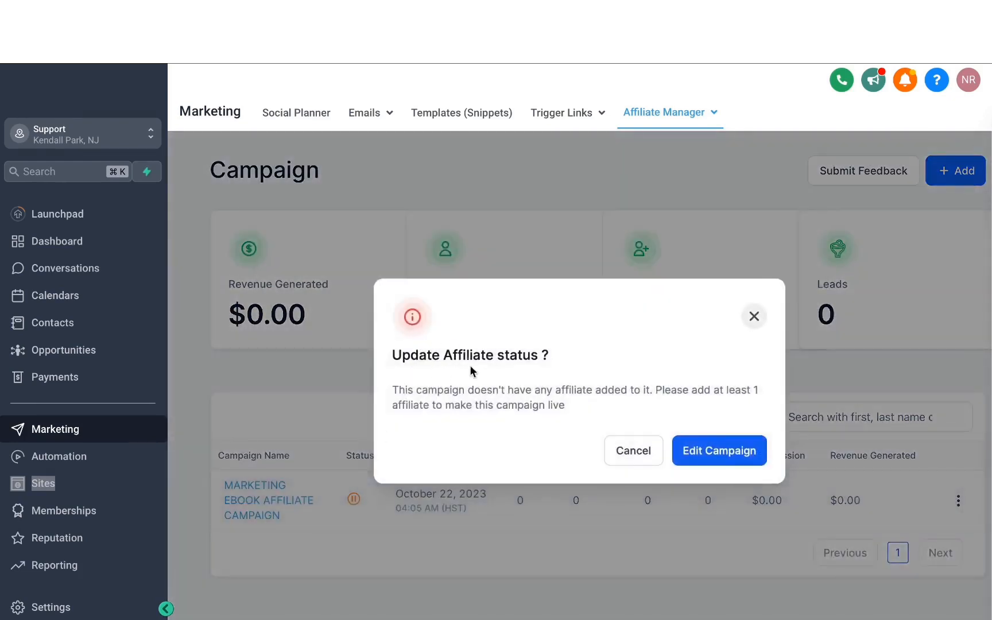
click(755, 318)
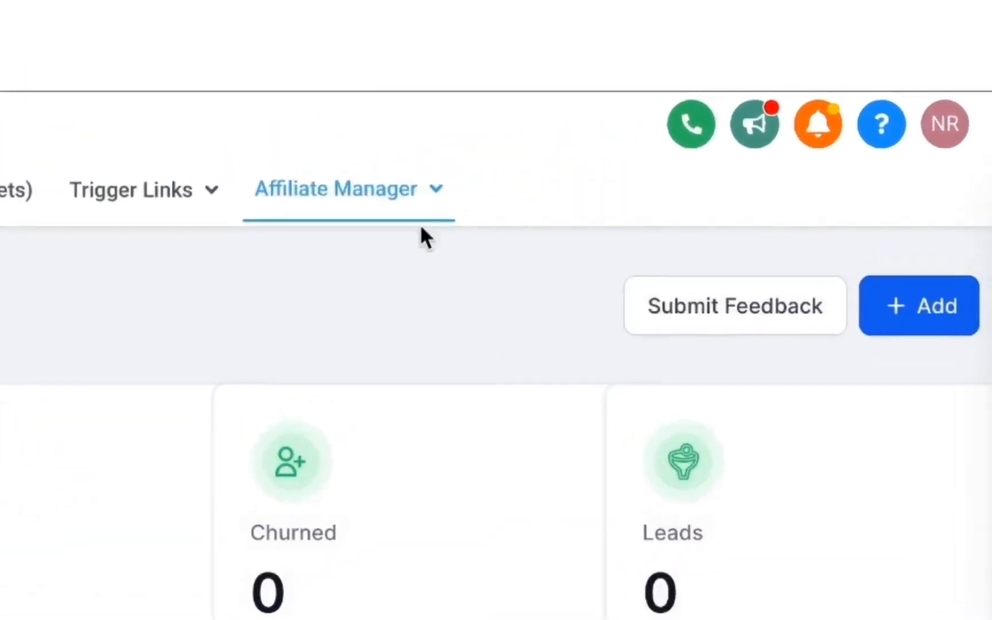
- Import three existing contacts as affiliates: the first and third on page one and the second on page two
mouse_move(533, 155)
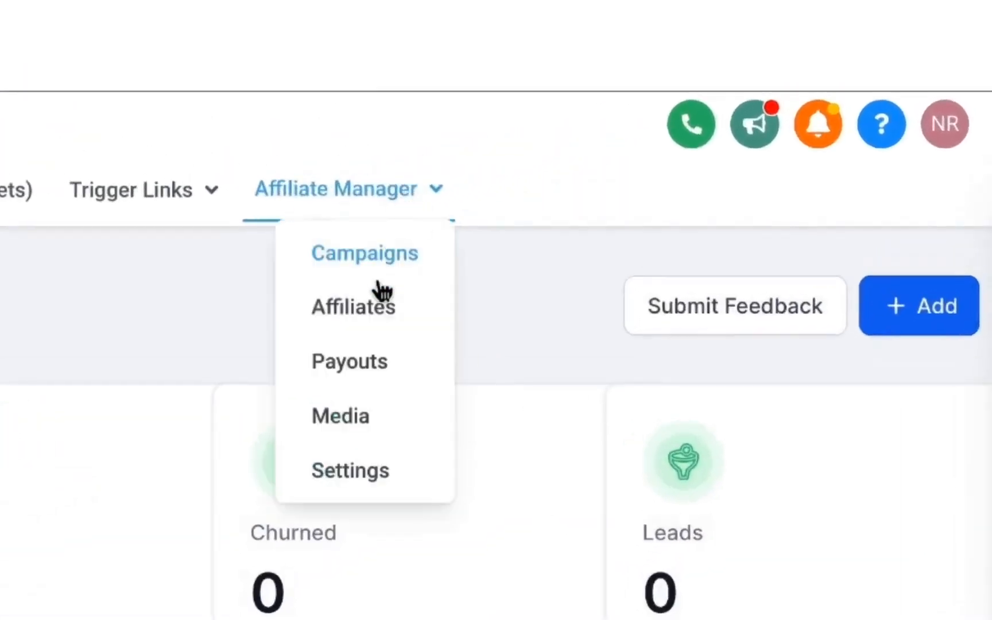
click(374, 314)
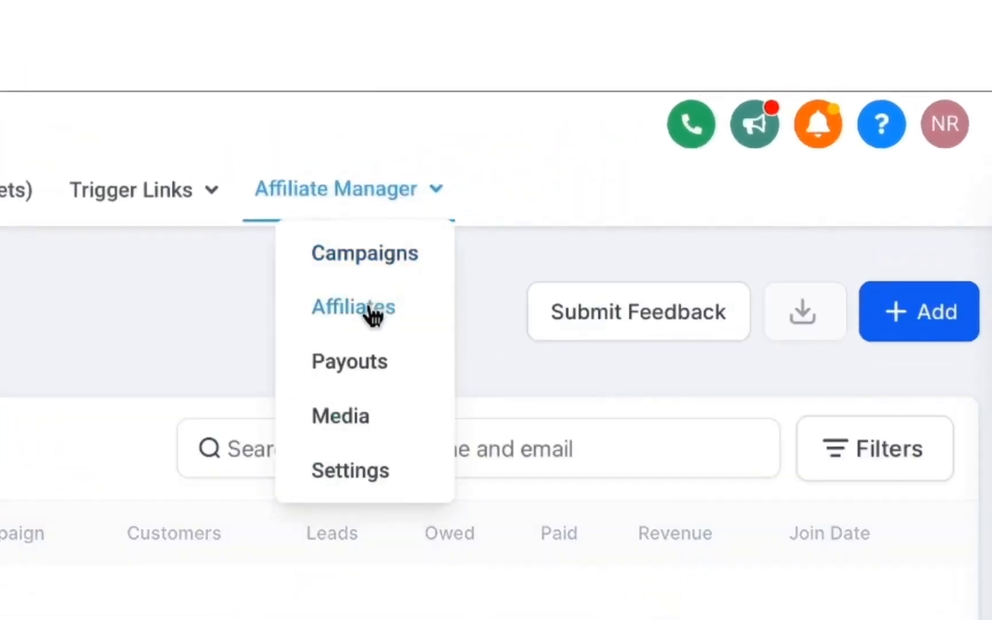
click(914, 323)
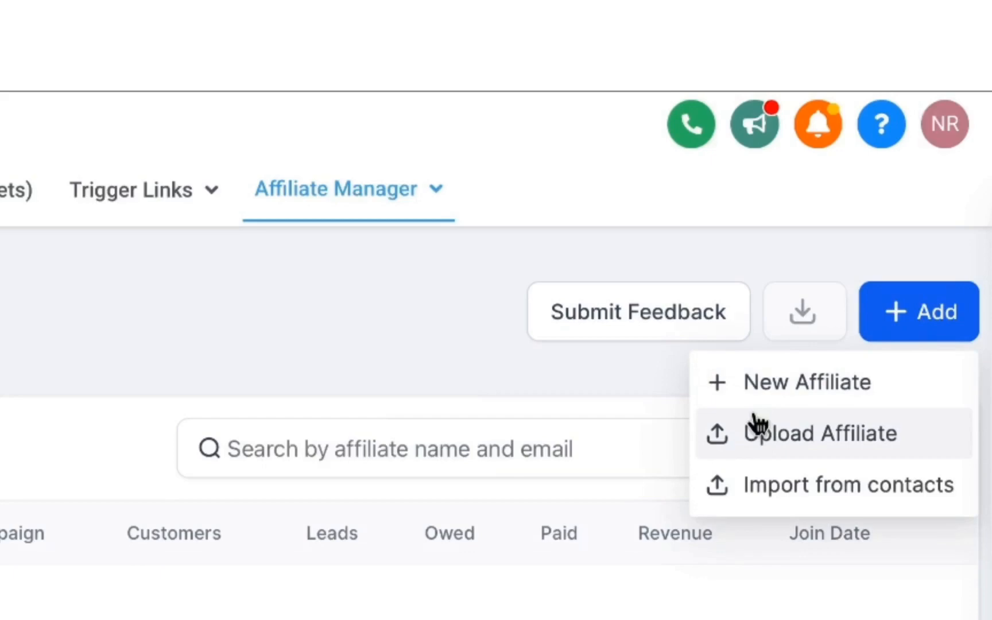
click(820, 485)
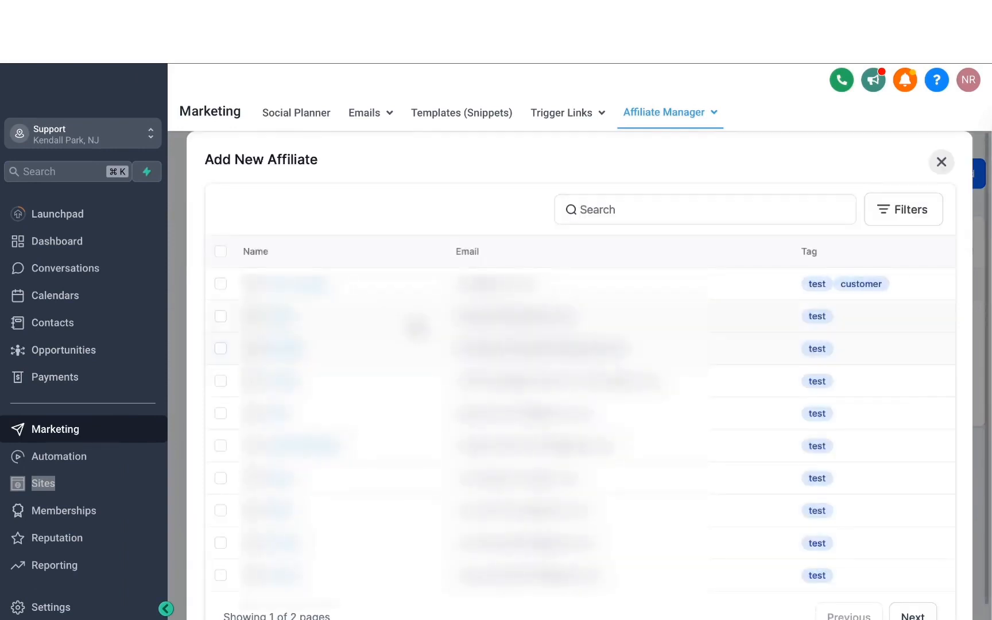
click(220, 284)
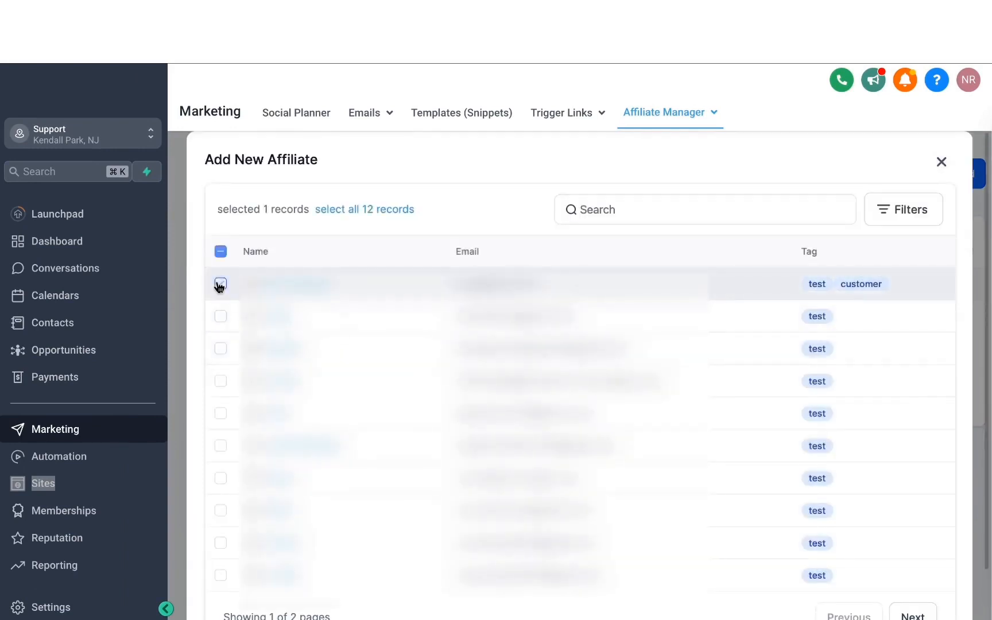
click(221, 349)
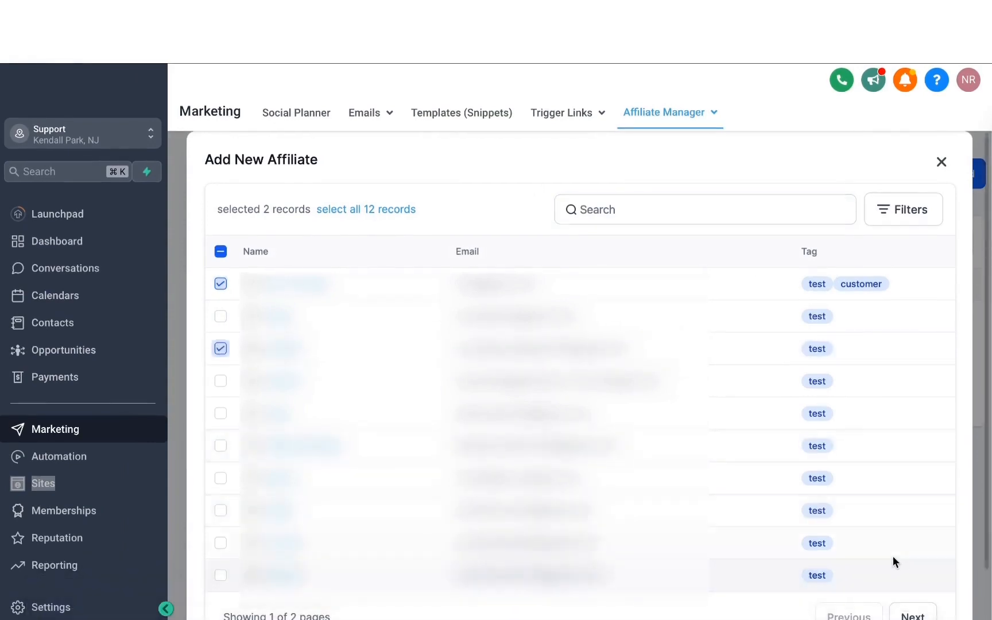
scroll(893, 562, down, 2)
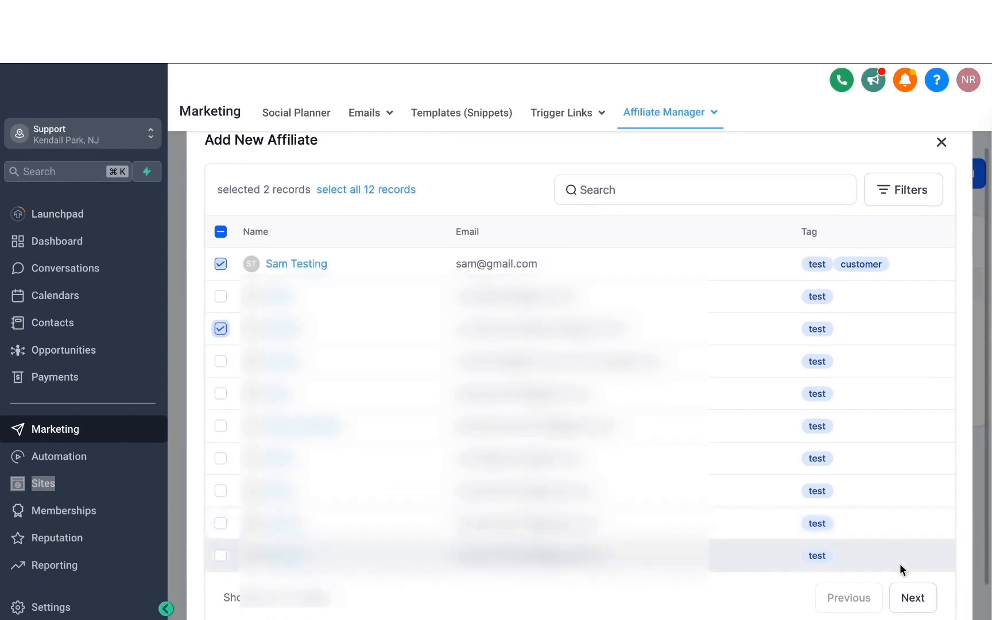
click(916, 598)
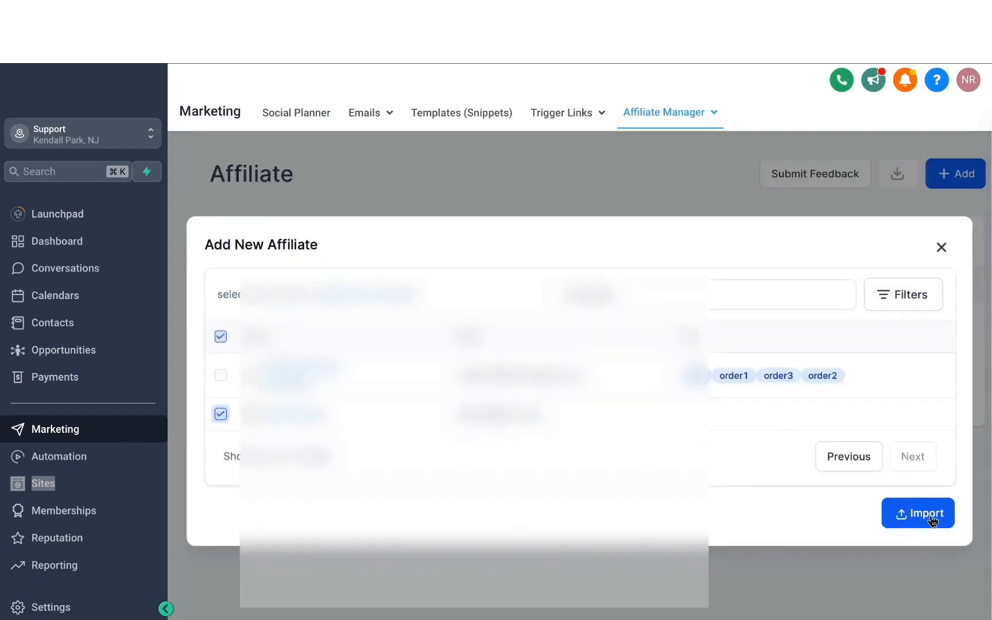
click(932, 520)
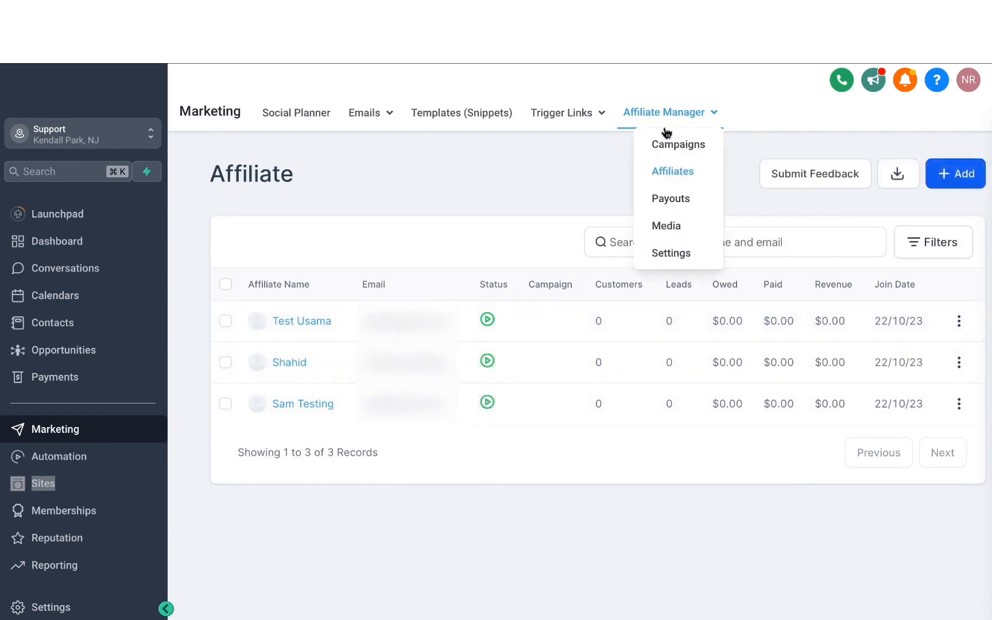
- Add the first and third listed affiliates to the marketing ebook affiliate campaign and update the campaign
click(671, 142)
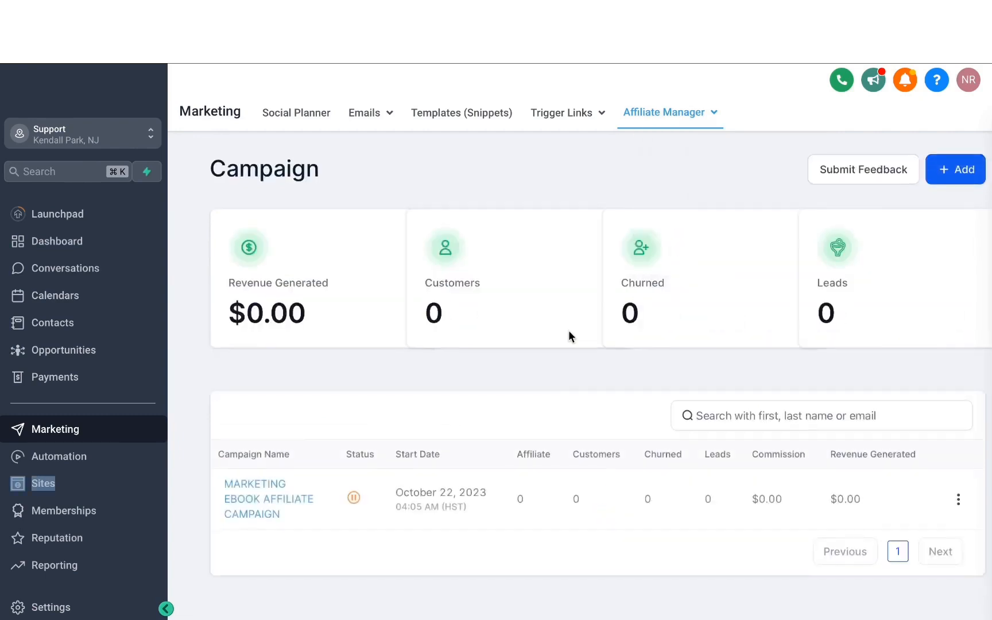
scroll(549, 349, down, 1)
click(354, 451)
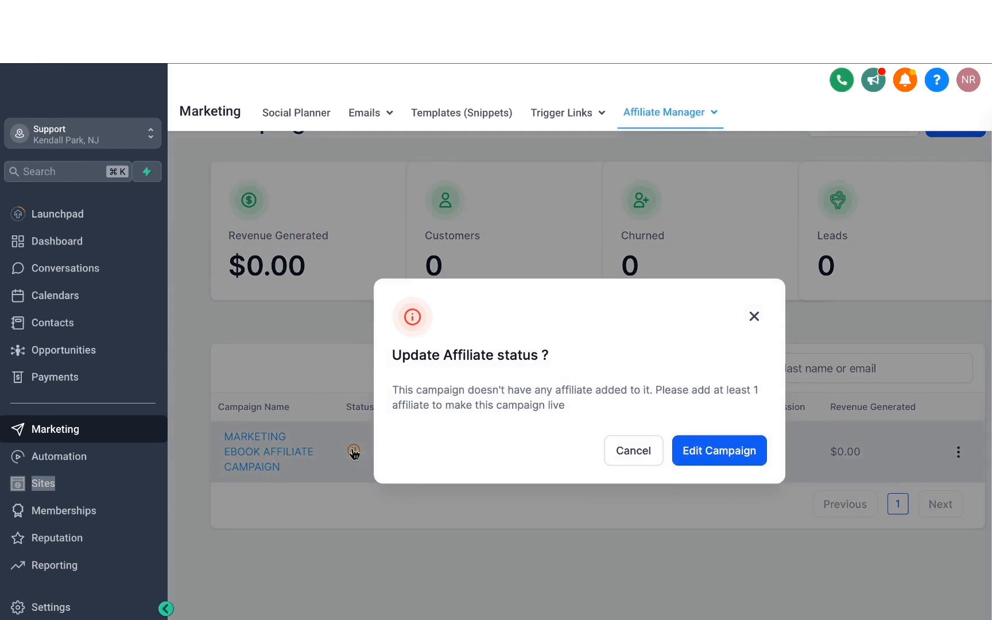
click(713, 454)
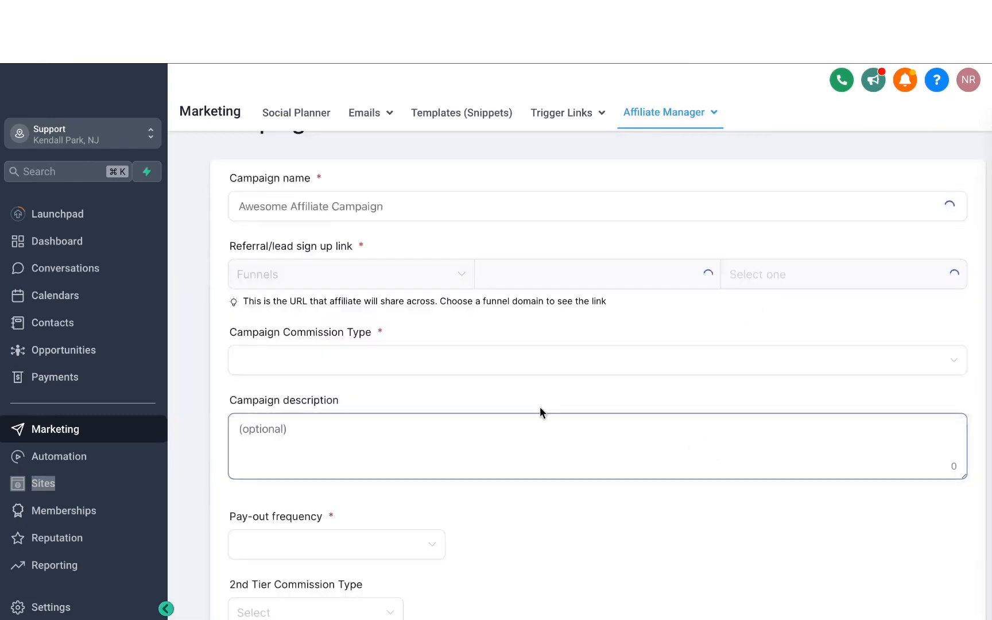
scroll(447, 395, down, 2)
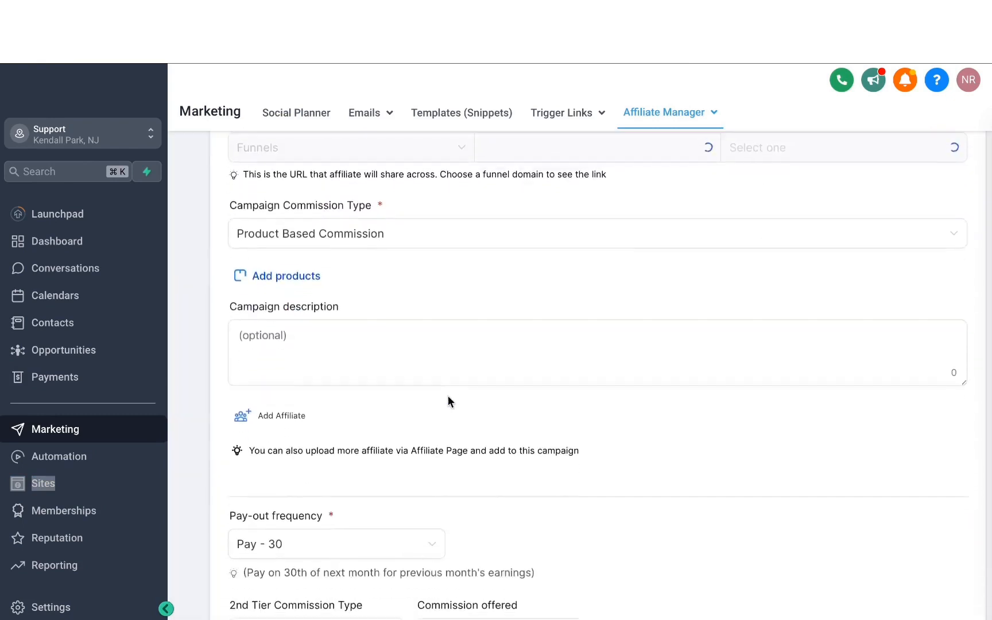
click(275, 414)
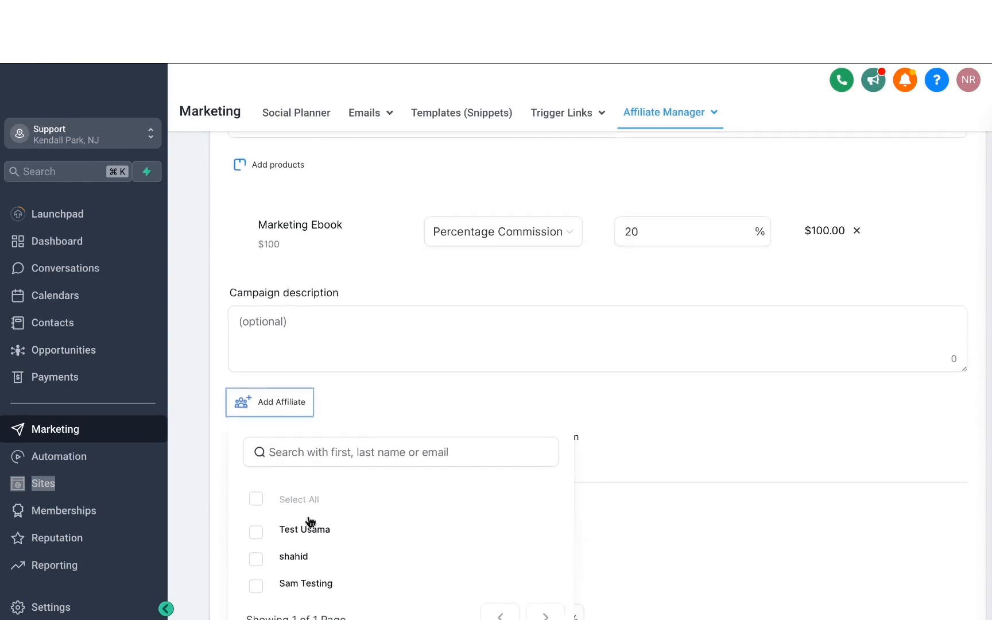
click(259, 531)
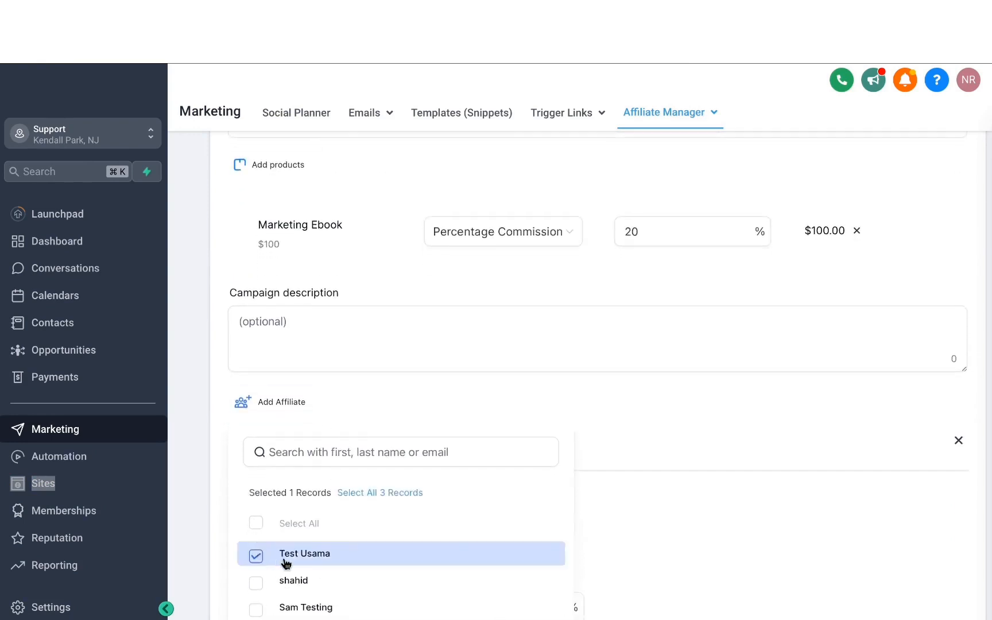
scroll(281, 563, down, 2)
click(257, 496)
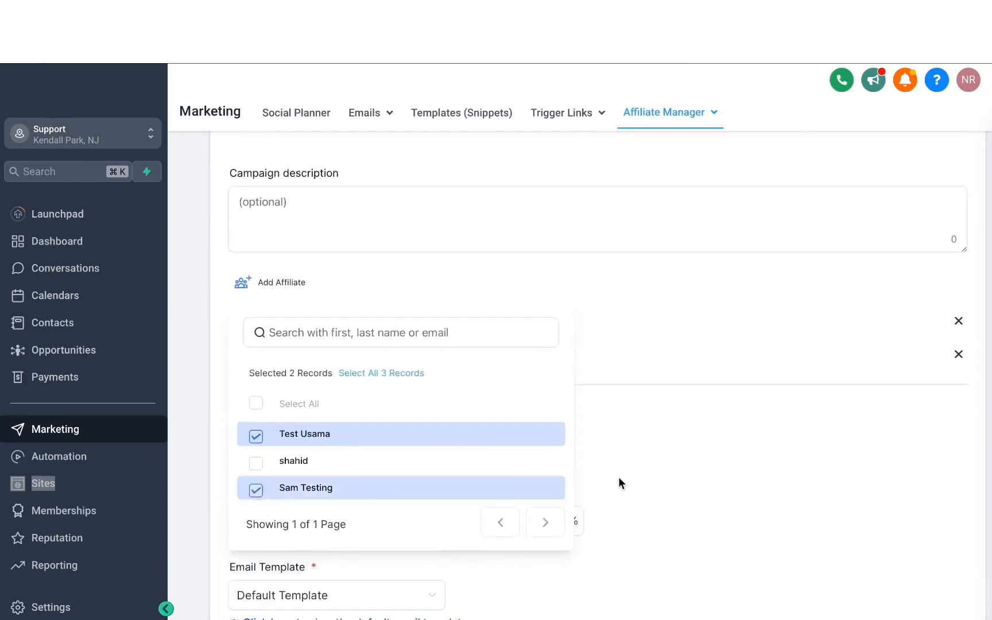
click(651, 462)
scroll(653, 512, down, 5)
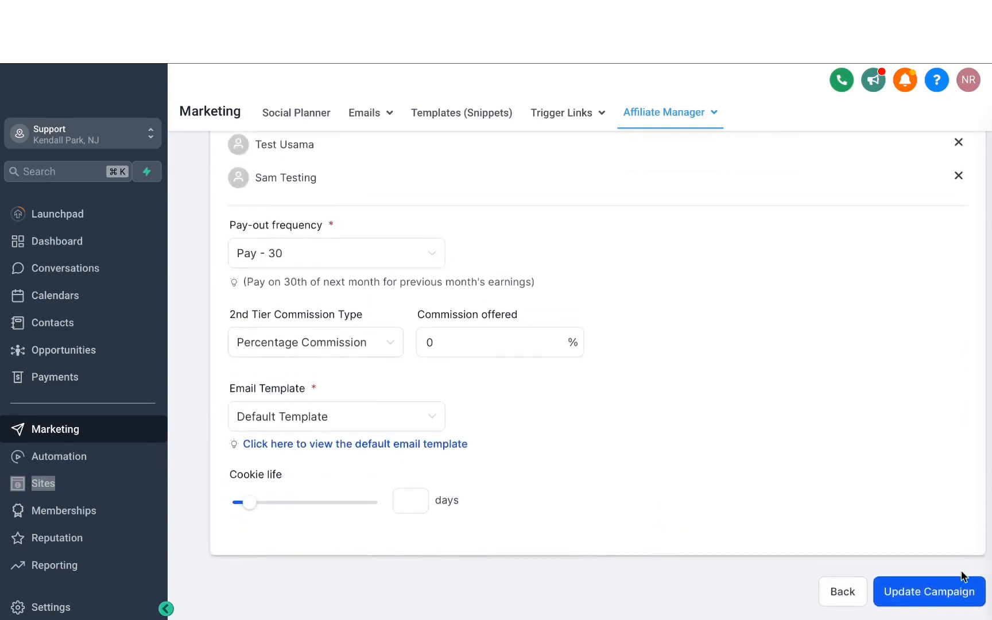
click(951, 598)
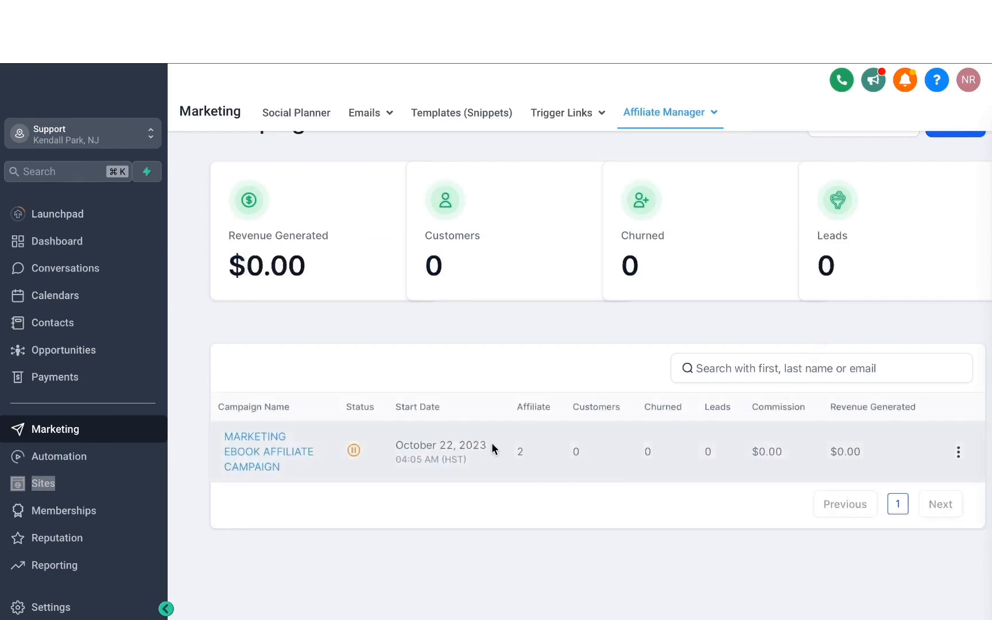
- Change the marketing ebook affiliate campaign's status to Active and confirm the update
click(353, 451)
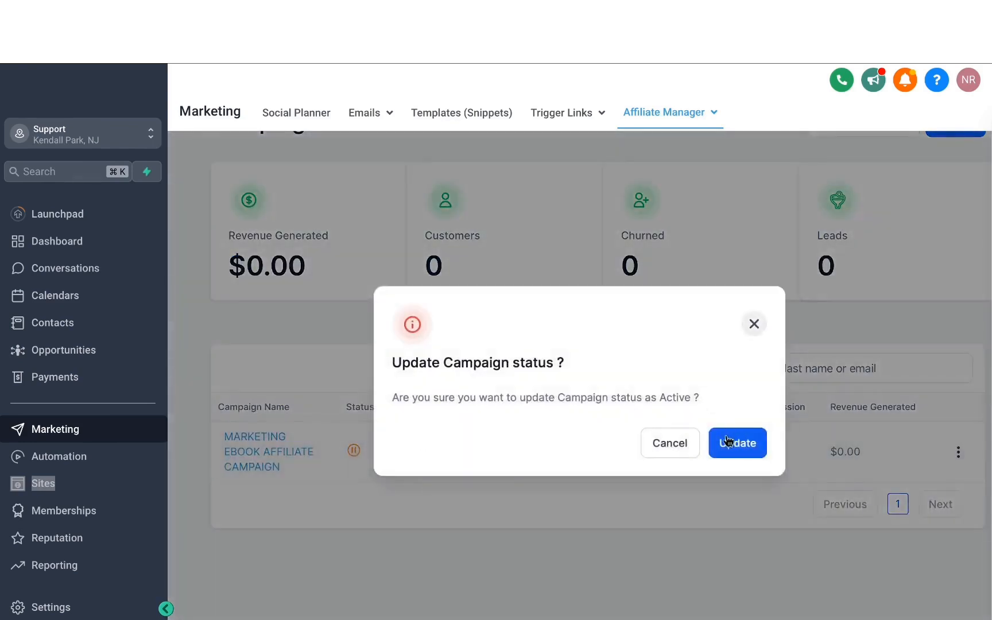
click(745, 444)
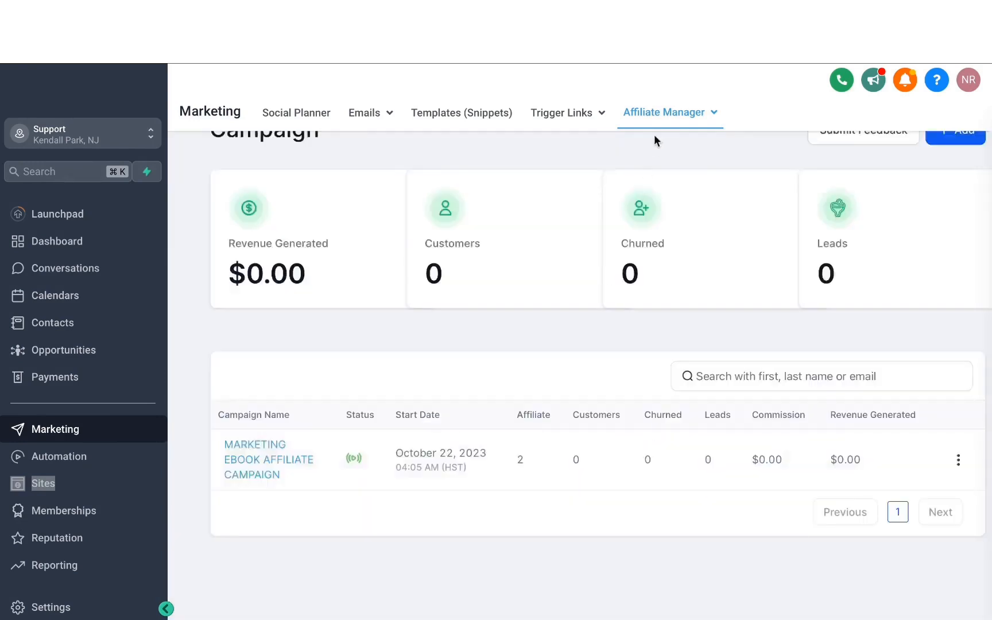
- Open the affiliate Payouts page and look over its payout categories
mouse_move(654, 138)
click(671, 198)
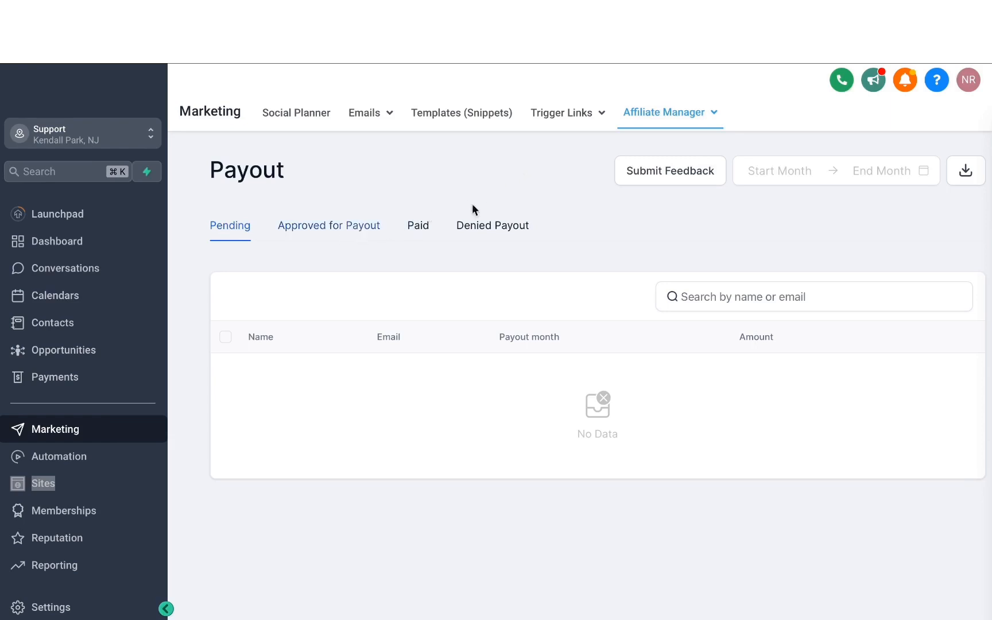
- Start adding a file to the affiliate media and pick Capture.PNG from the media library
click(664, 226)
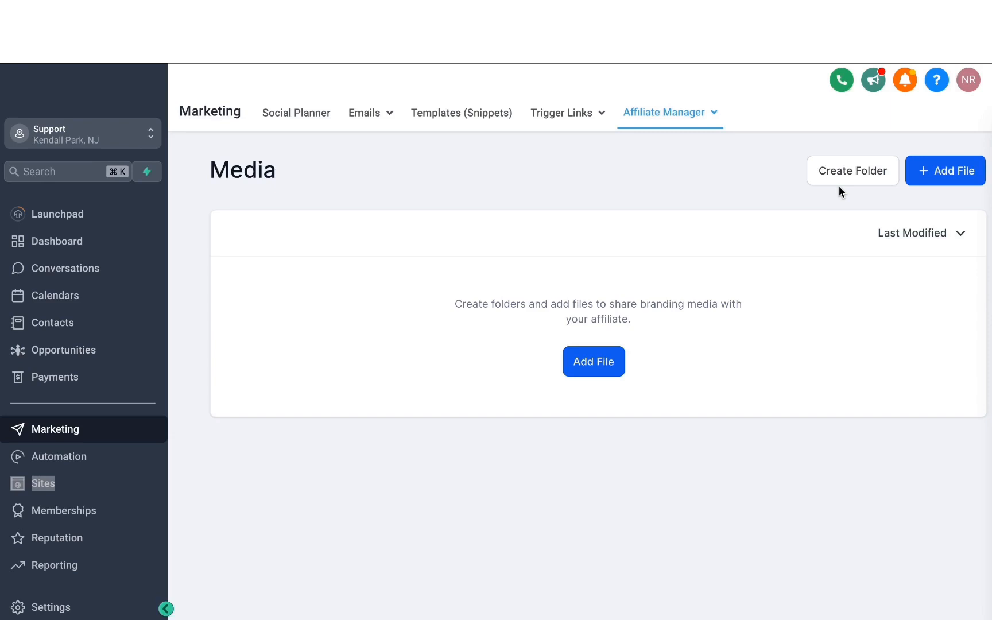
click(603, 362)
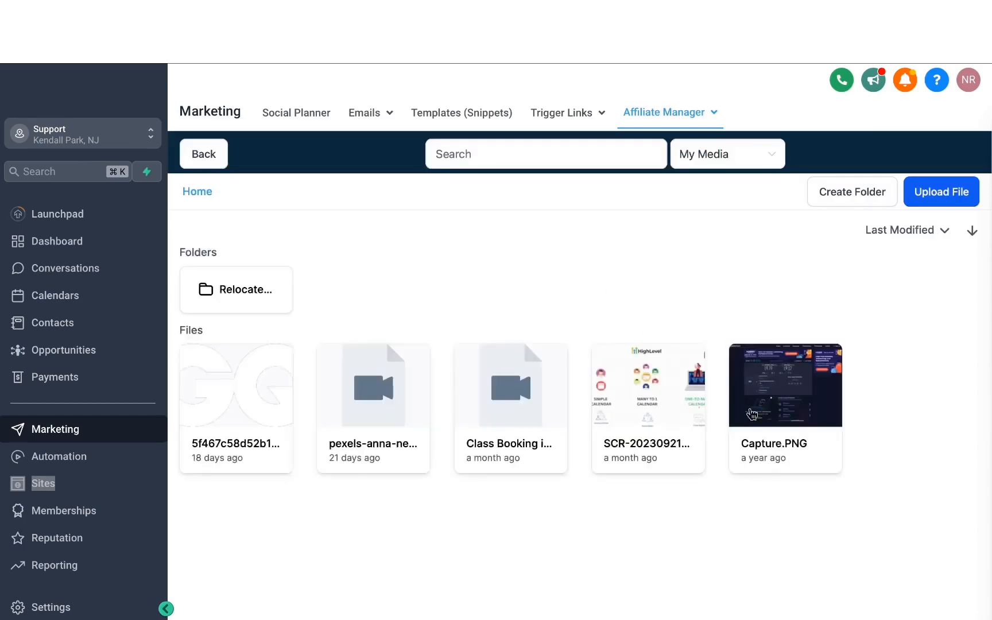
click(769, 373)
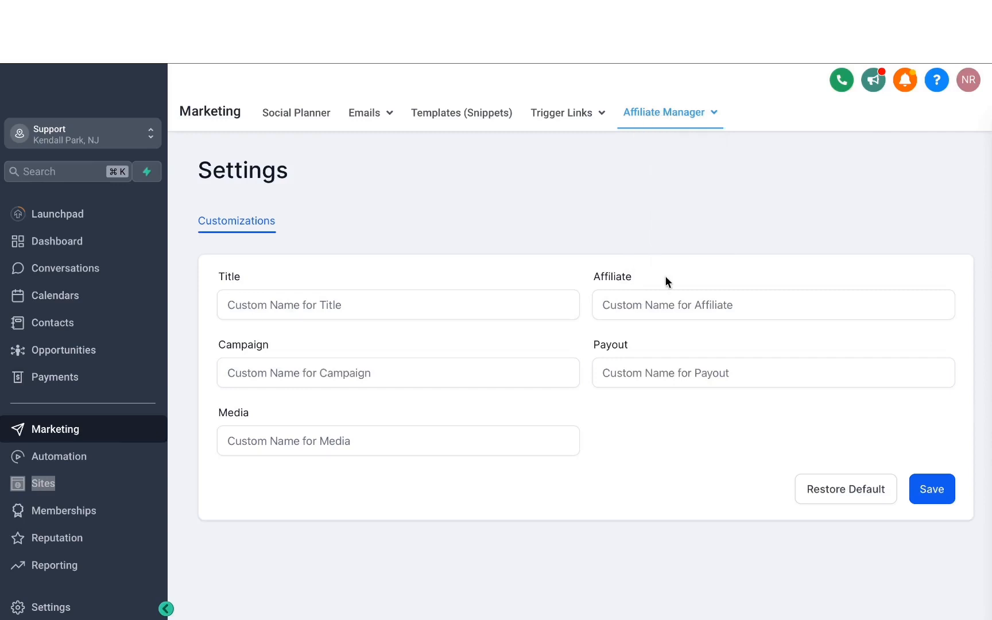
- Set the custom name for Media to AFFILIATE ASSETS in the Affiliate Manager settings and save
click(287, 304)
mouse_move(678, 122)
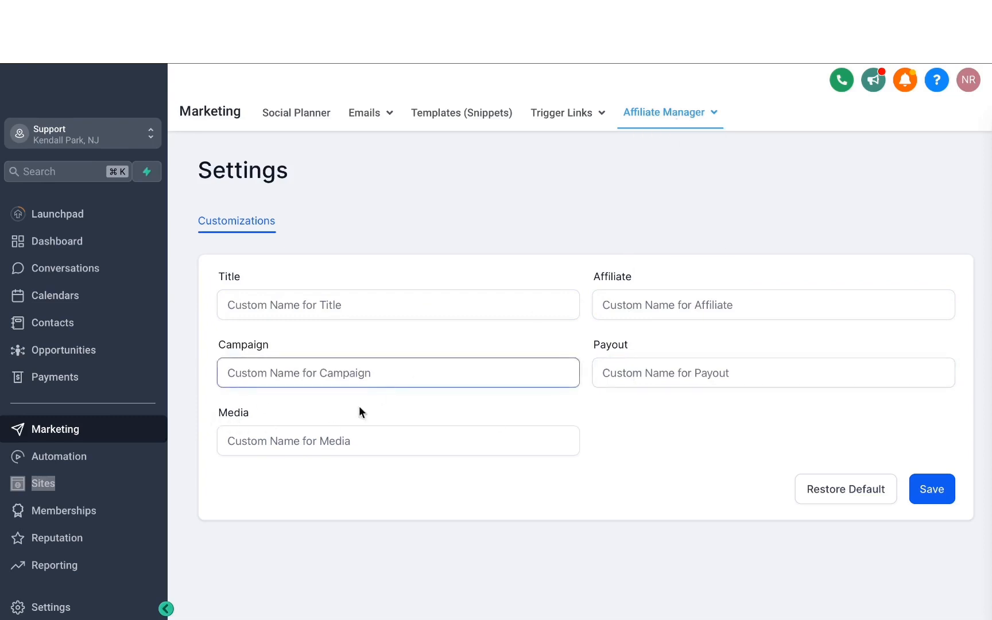
click(310, 443)
text(AFFILIATE ASSETS)
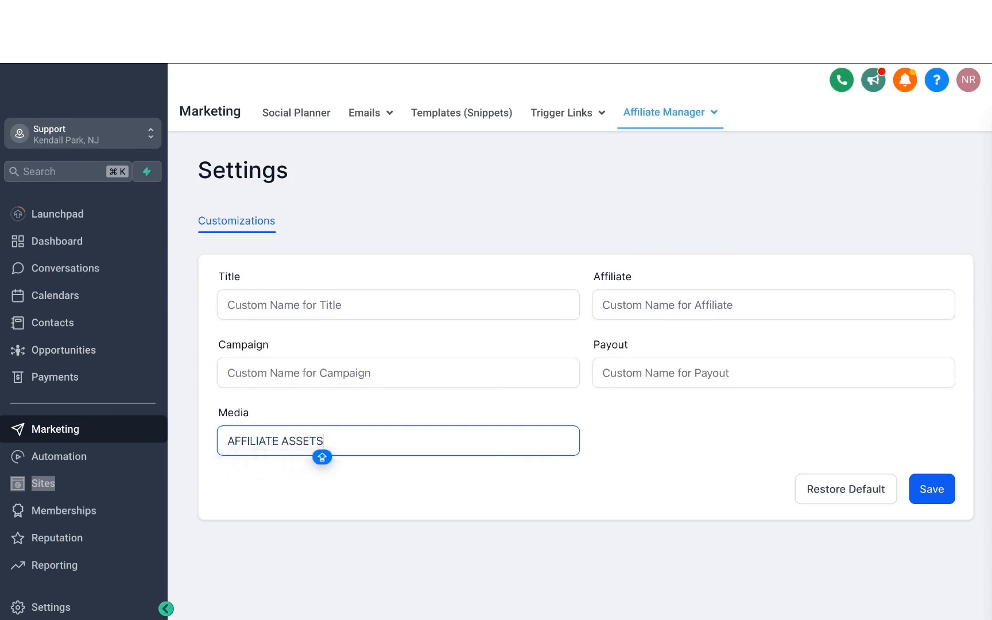
click(944, 494)
click(822, 369)
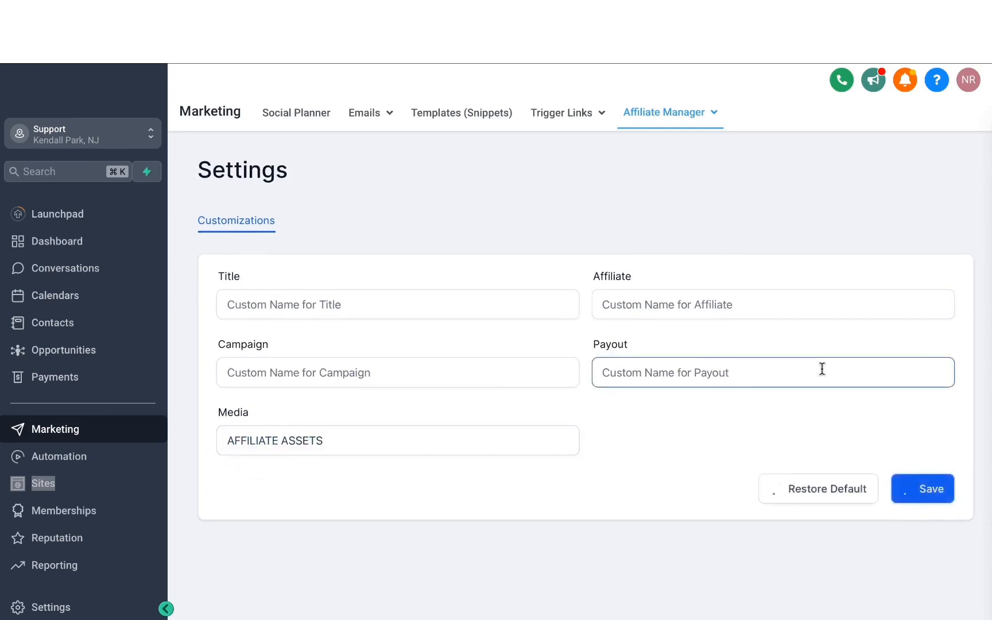
- Check the renamed AFFILIATE ASSETS entry by opening it, and return to the Affiliate Manager settings
mouse_move(664, 118)
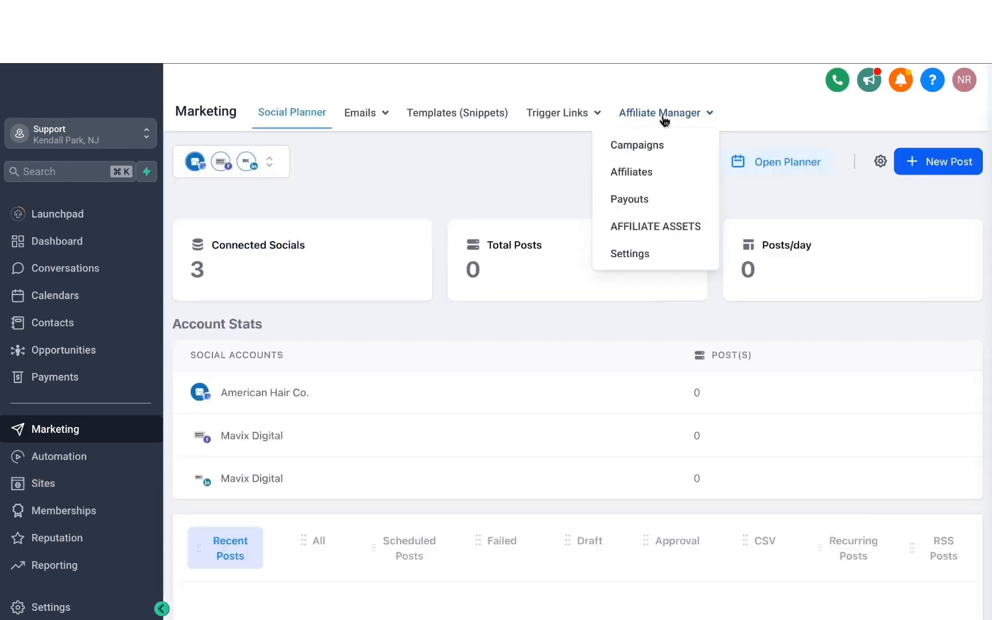
click(644, 232)
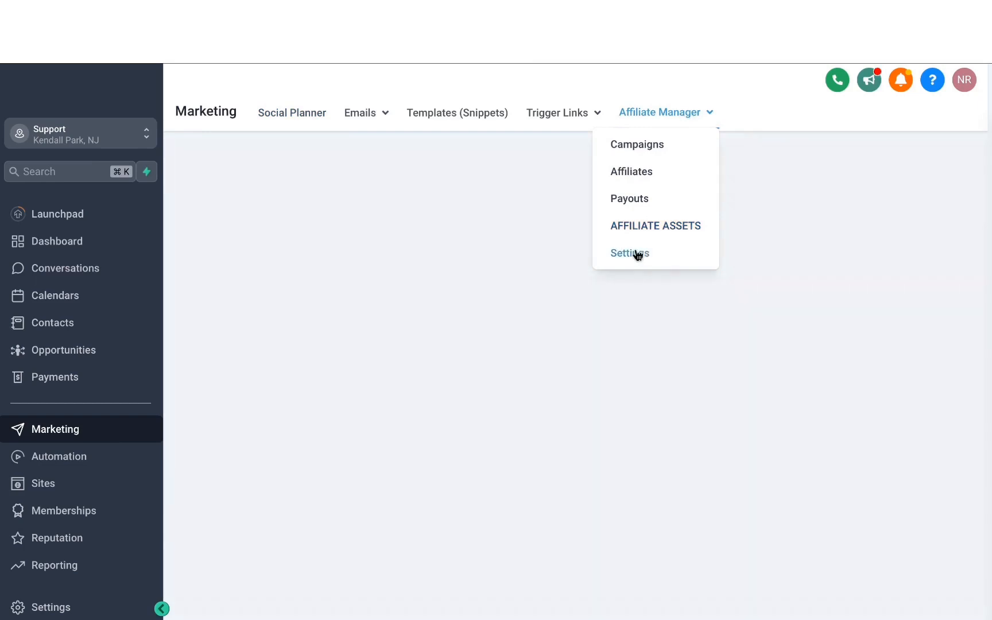
click(636, 253)
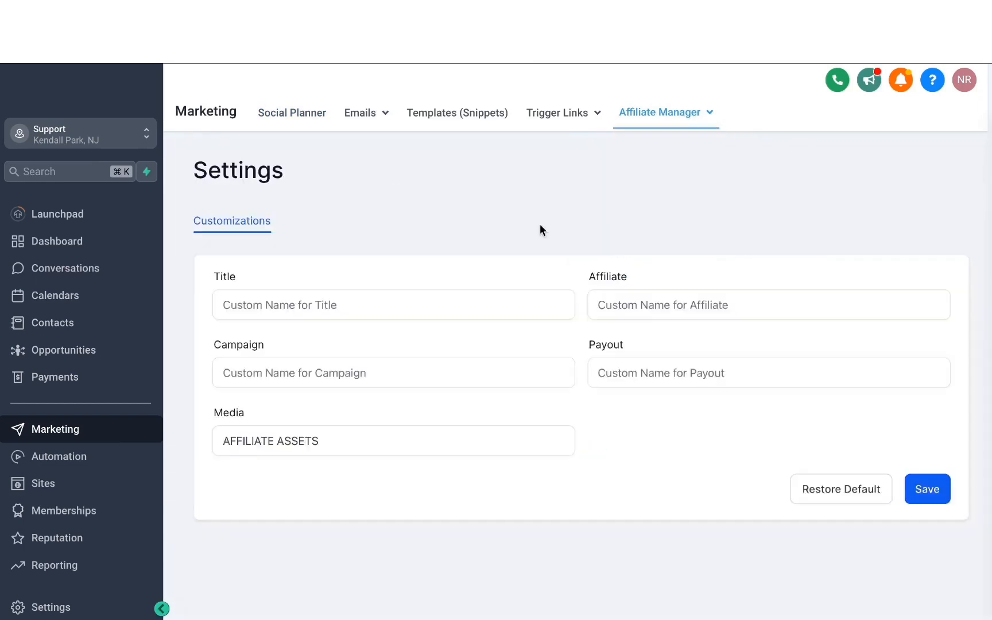